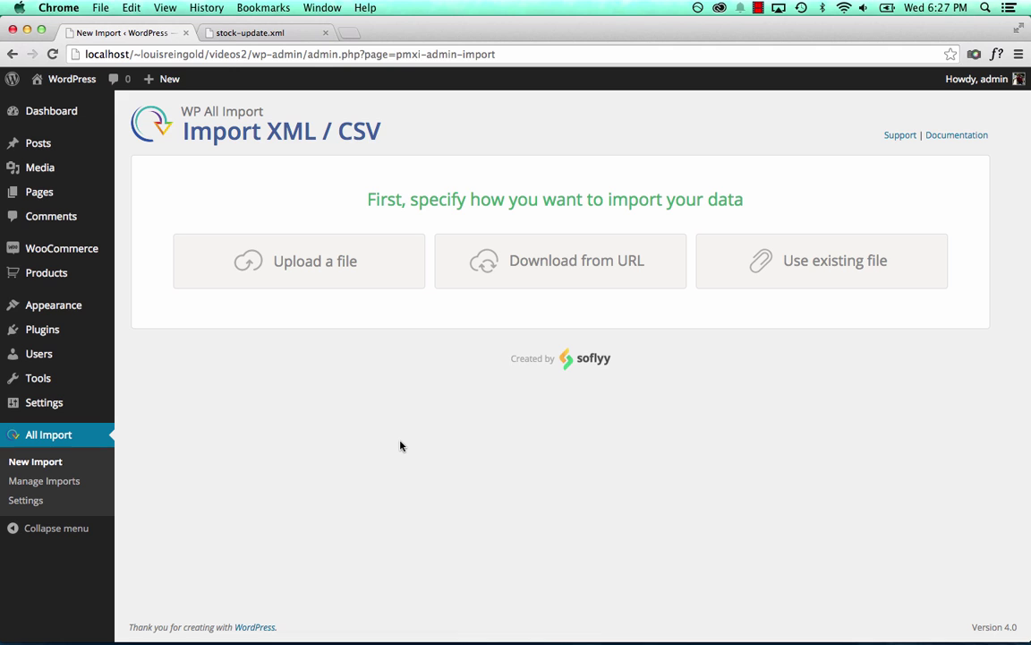
- Check the existing products list, and start a new import by uploading the file complex-data.xml
{"action": "left_click", "coordinate": [49, 273]}
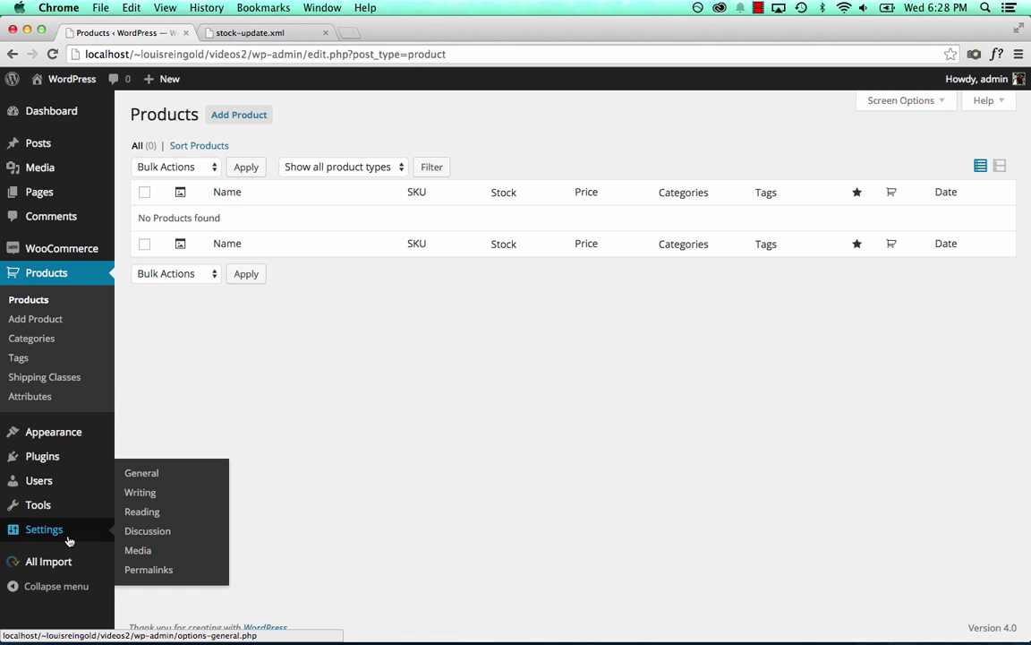
{"action": "mouse_move", "coordinate": [69, 560]}
{"action": "left_click", "coordinate": [141, 530]}
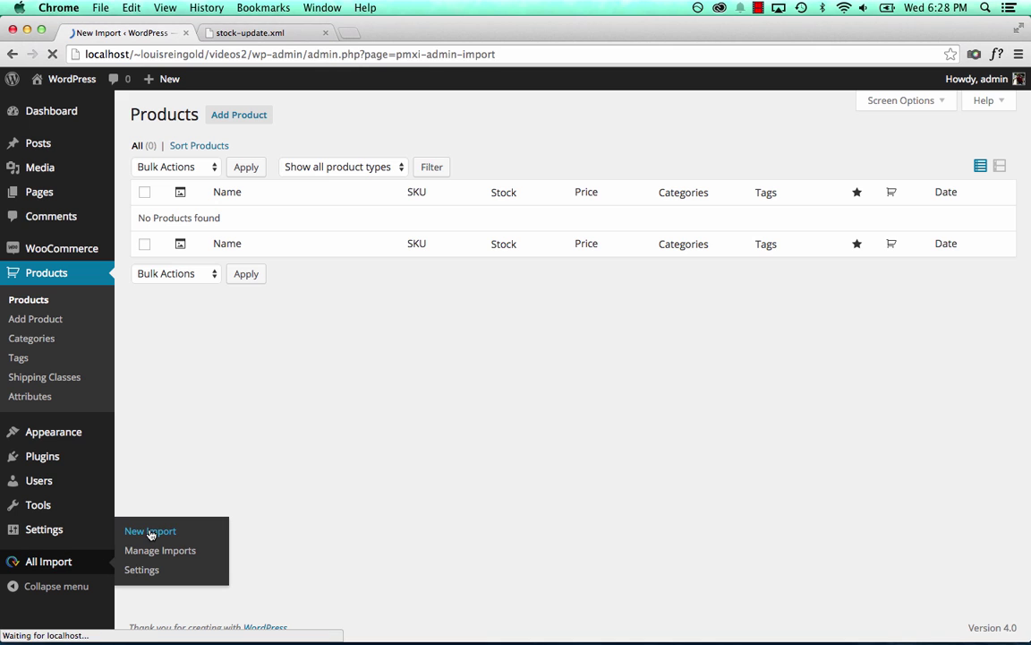
{"action": "left_click", "coordinate": [311, 277]}
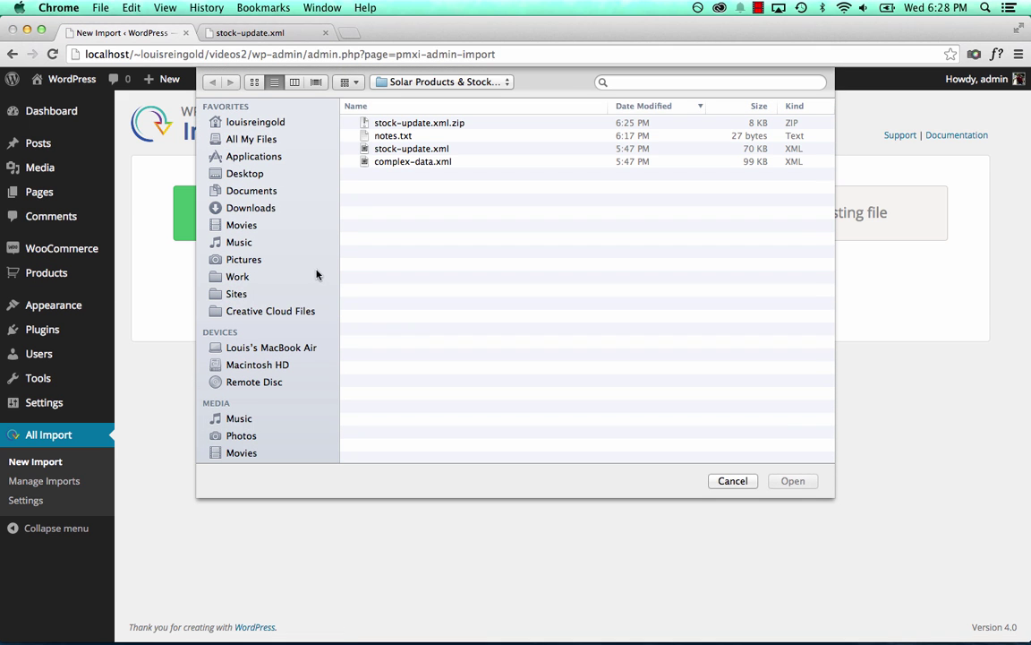
{"action": "double_click", "coordinate": [430, 163]}
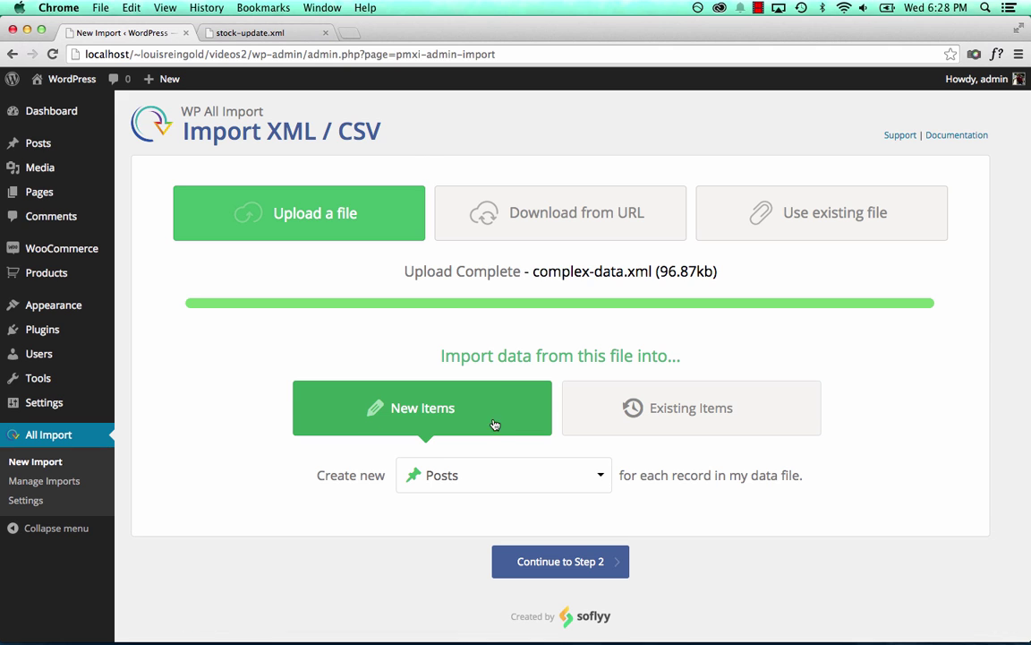
- Set the import to create new WooCommerce Products, and accept the product elements to reach the field mapping page
{"action": "left_click", "coordinate": [495, 487]}
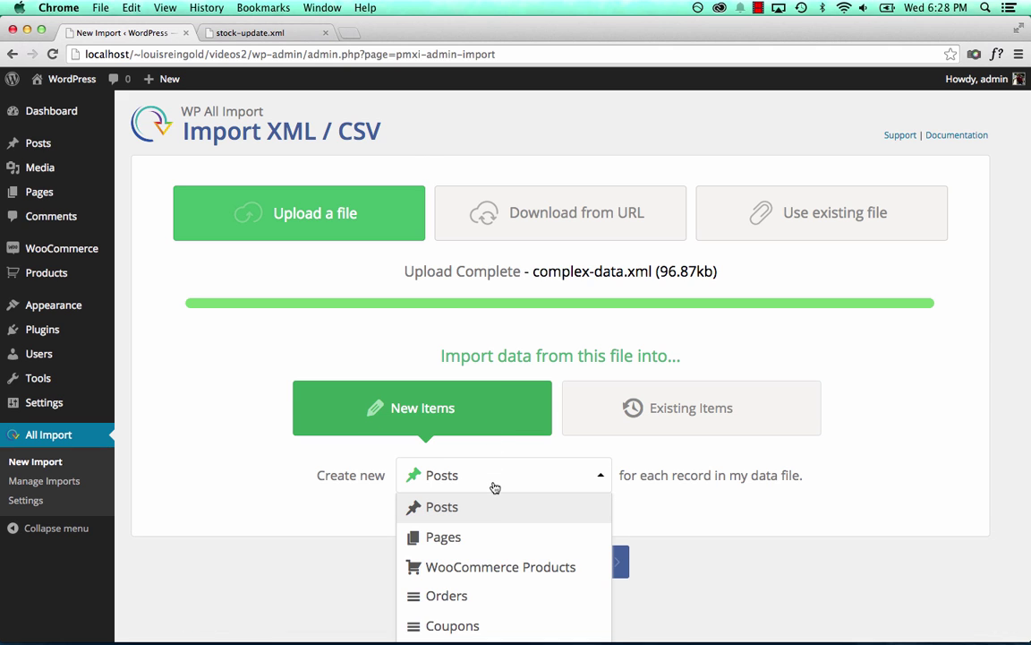
{"action": "left_click", "coordinate": [495, 564]}
{"action": "left_click", "coordinate": [560, 562]}
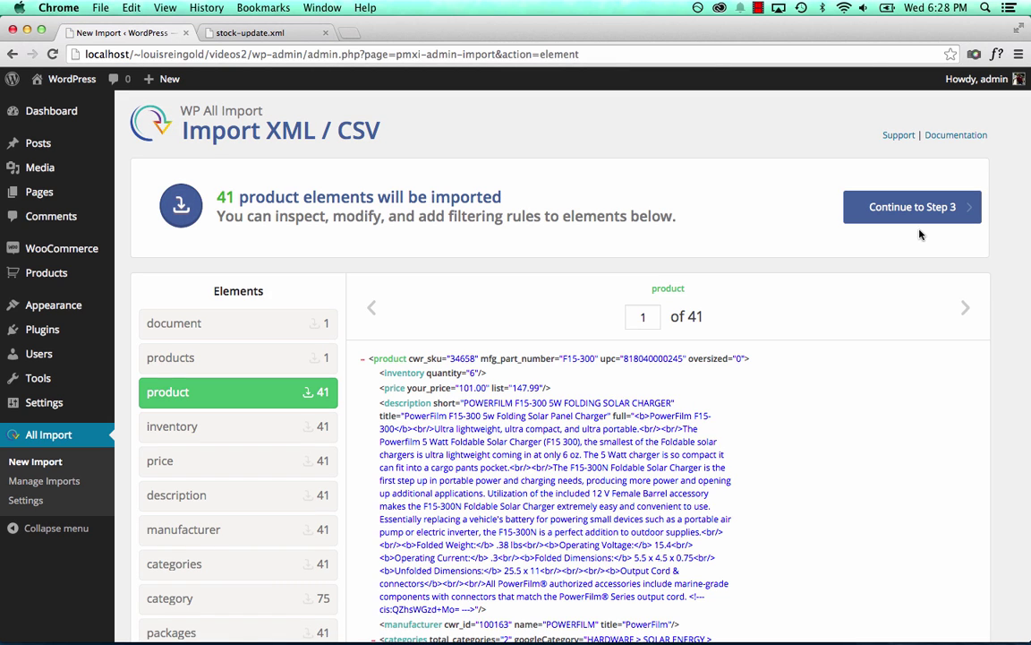
{"action": "left_click", "coordinate": [915, 215]}
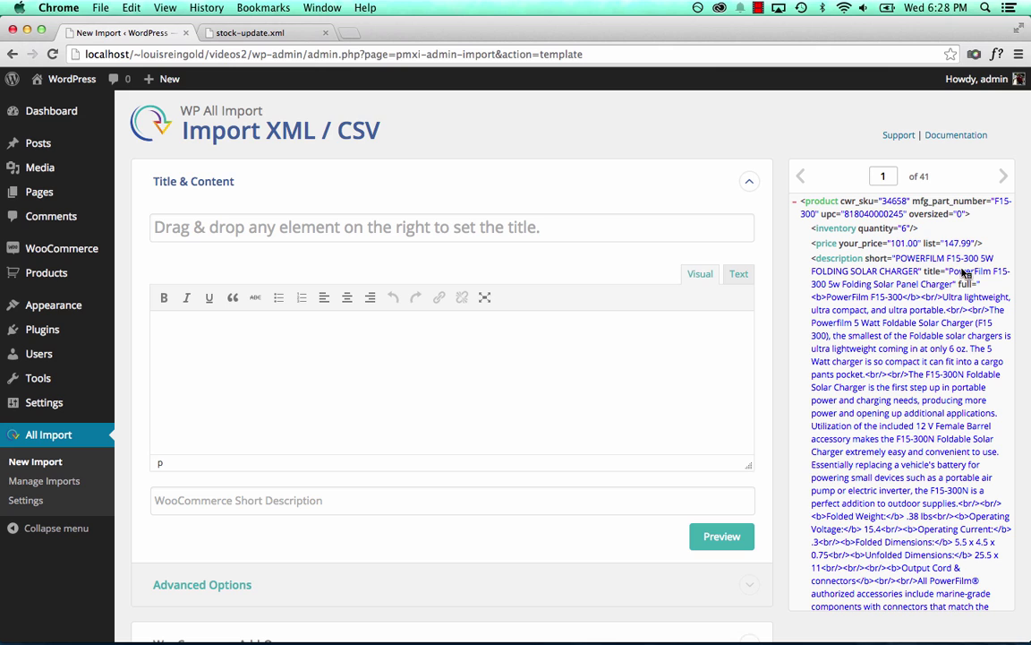
{"action": "left_click_drag", "start_coordinate": [931, 283], "coordinate": [403, 227]}
{"action": "left_click_drag", "start_coordinate": [969, 283], "coordinate": [403, 368]}
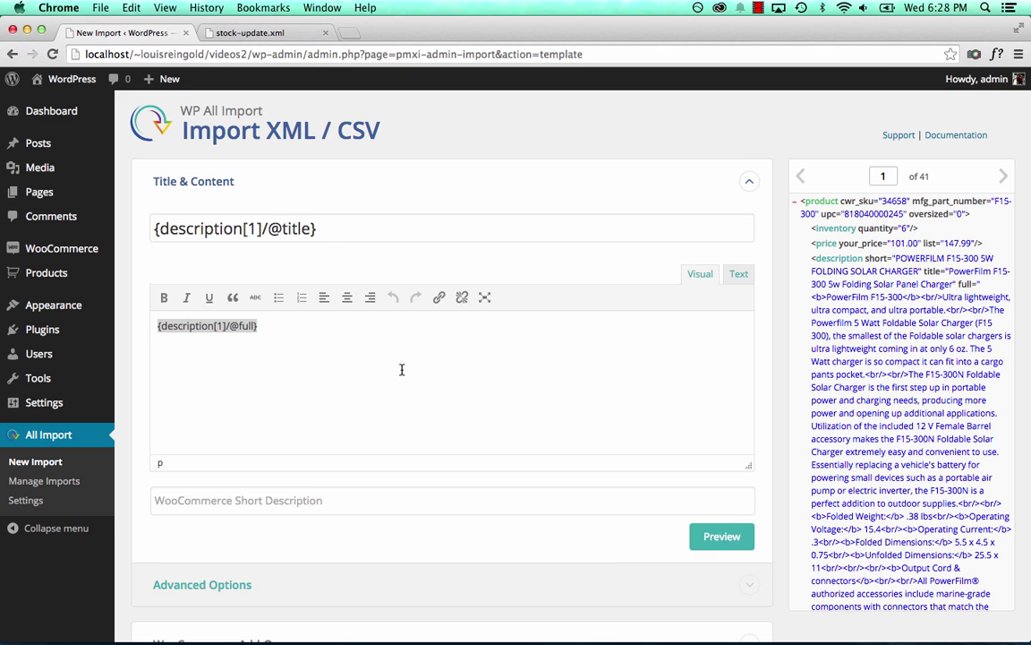
{"action": "left_click", "coordinate": [722, 541]}
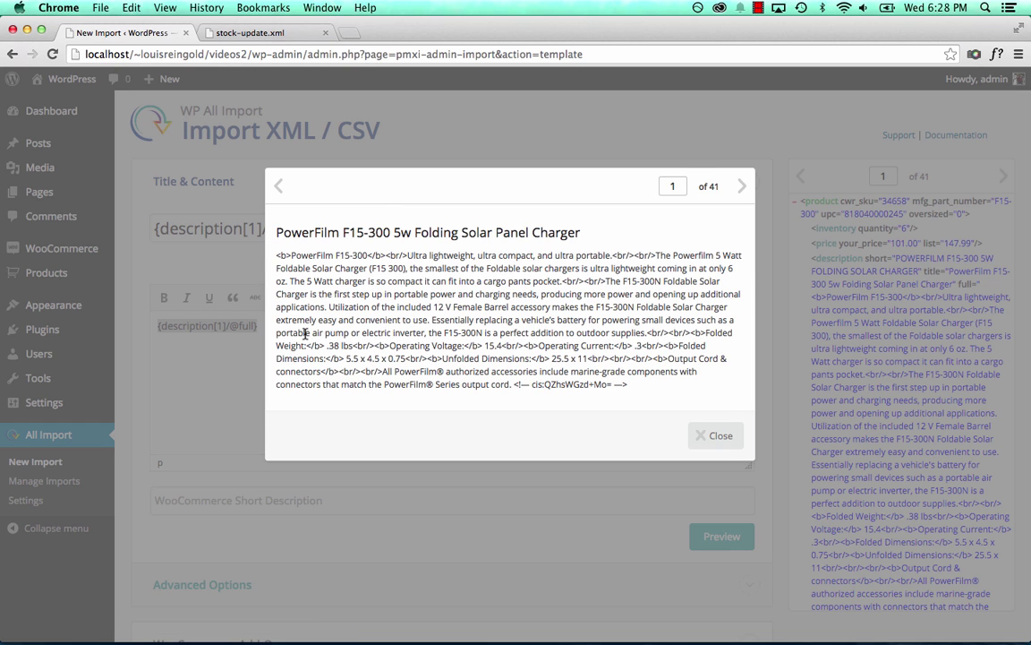
{"action": "left_click", "coordinate": [716, 435]}
- Enable decoding HTML entities with html_entity_decode for the title and content, and preview the first record again
{"action": "scroll", "coordinate": [417, 484], "scroll_direction": "down", "scroll_amount": 2}
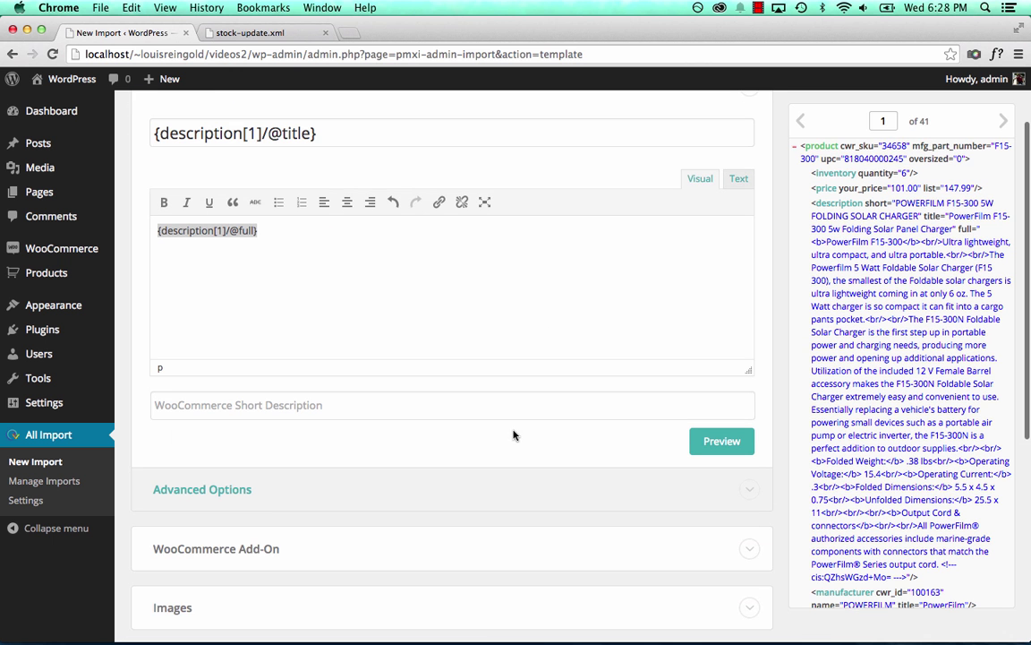
{"action": "left_click", "coordinate": [417, 488]}
{"action": "scroll", "coordinate": [295, 488], "scroll_direction": "down", "scroll_amount": 1}
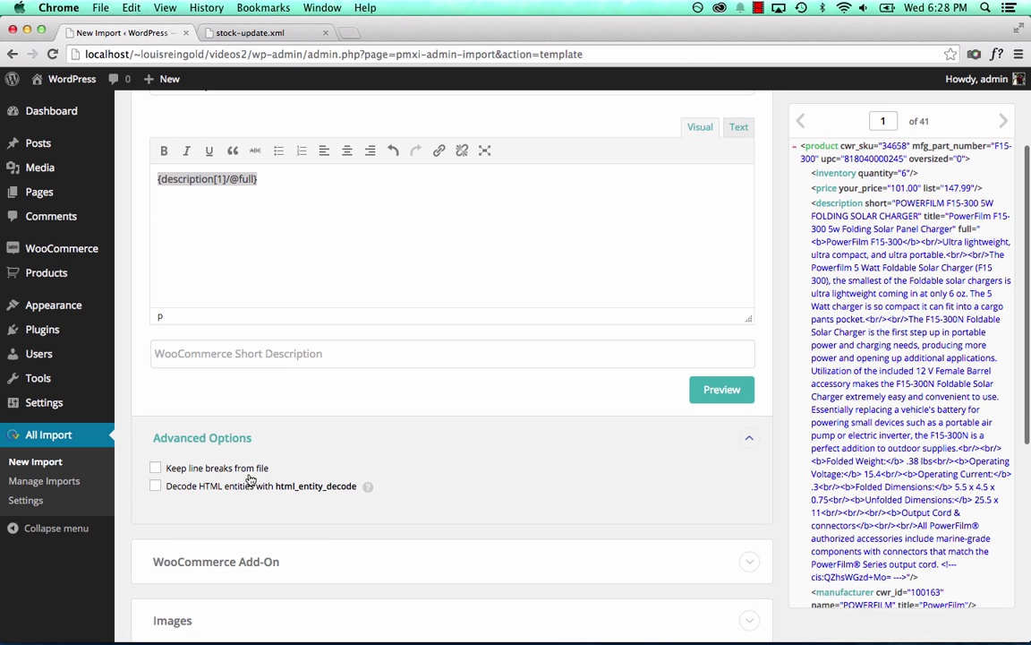
{"action": "left_click", "coordinate": [196, 488]}
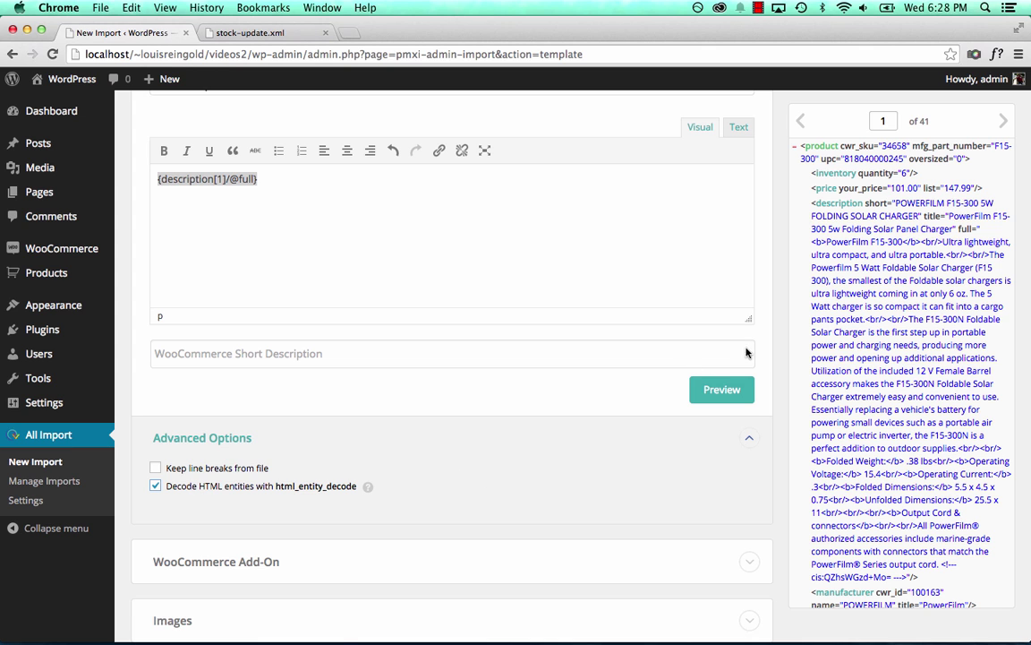
{"action": "left_click", "coordinate": [722, 390]}
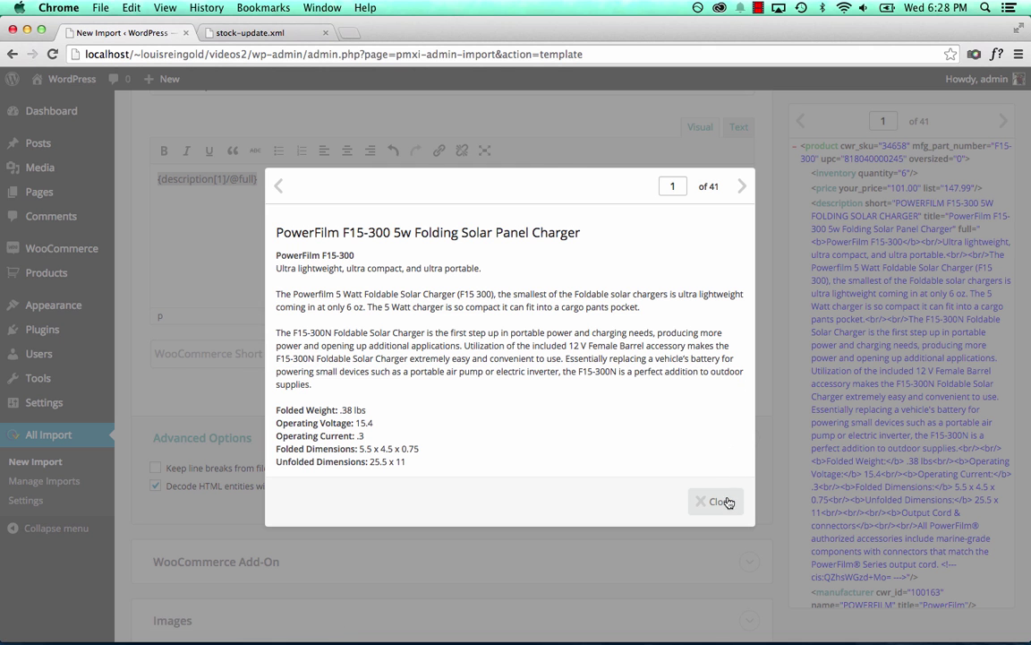
{"action": "left_click", "coordinate": [721, 502]}
{"action": "scroll", "coordinate": [607, 511], "scroll_direction": "down", "scroll_amount": 5}
{"action": "left_click", "coordinate": [418, 281]}
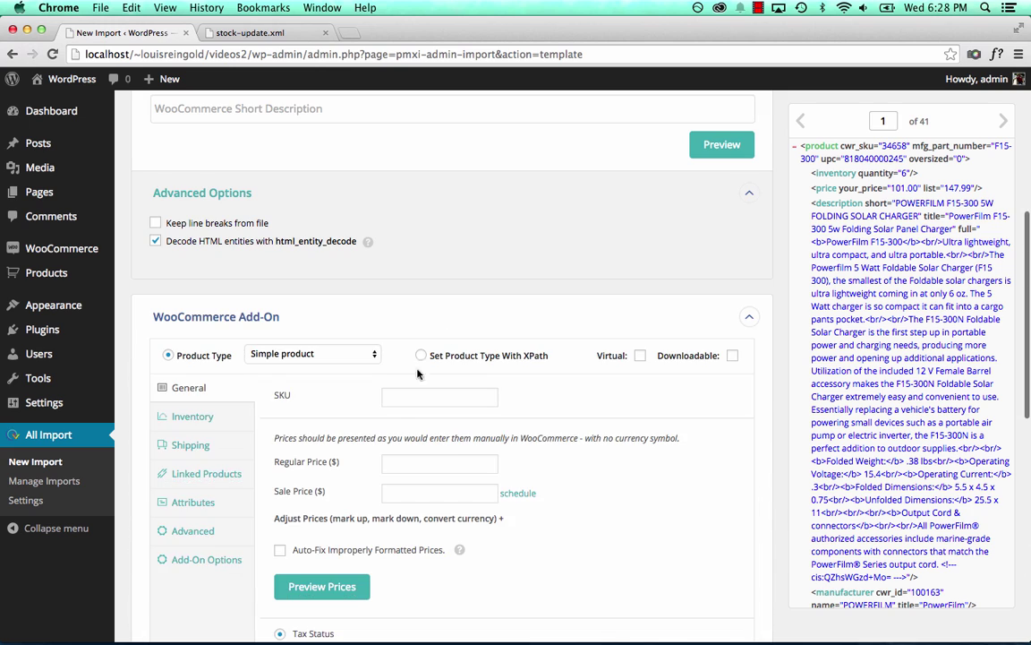
{"action": "scroll", "coordinate": [417, 374], "scroll_direction": "down", "scroll_amount": 1}
{"action": "left_click", "coordinate": [428, 358]}
{"action": "left_click_drag", "start_coordinate": [855, 146], "coordinate": [483, 363]}
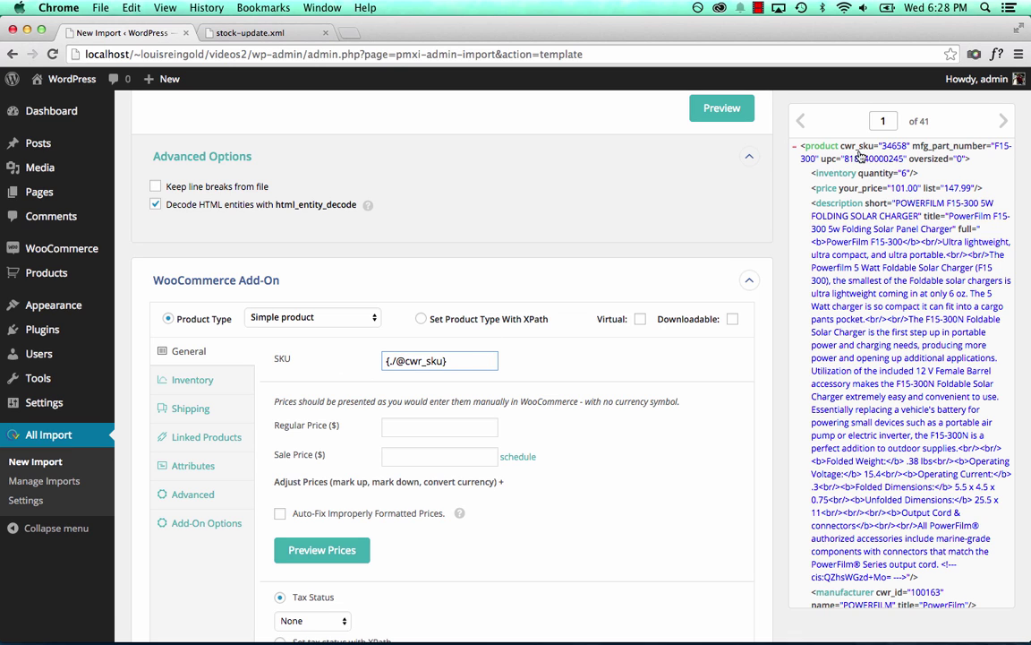
- Examine the cwr_sku values of the first three products in stock-update.xml and return to the import template
{"action": "left_click", "coordinate": [301, 34]}
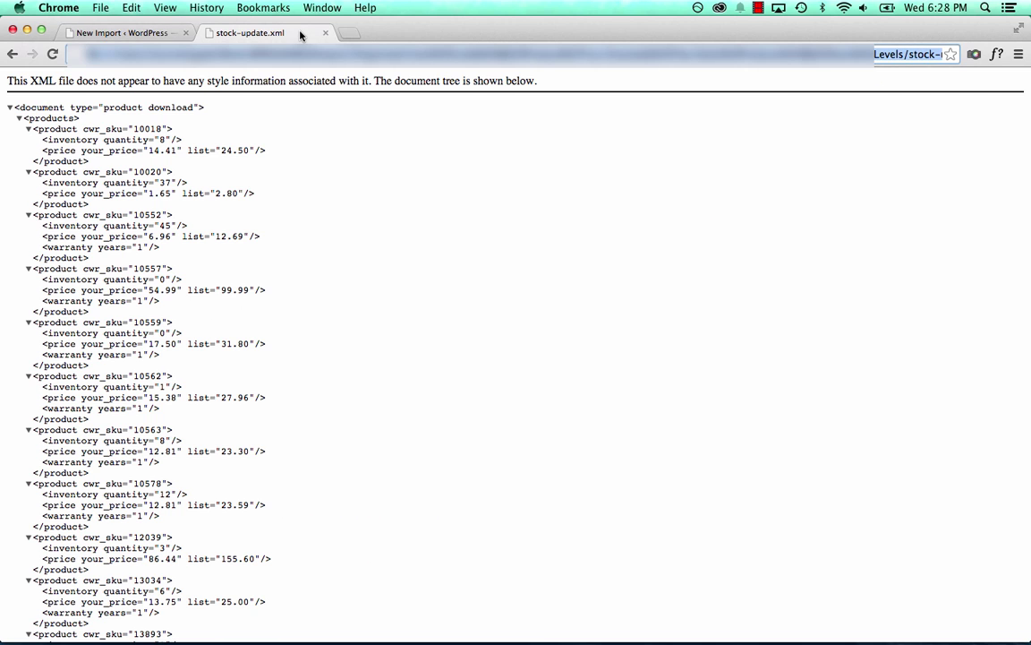
{"action": "double_click", "coordinate": [147, 128]}
{"action": "double_click", "coordinate": [147, 171]}
{"action": "double_click", "coordinate": [148, 214]}
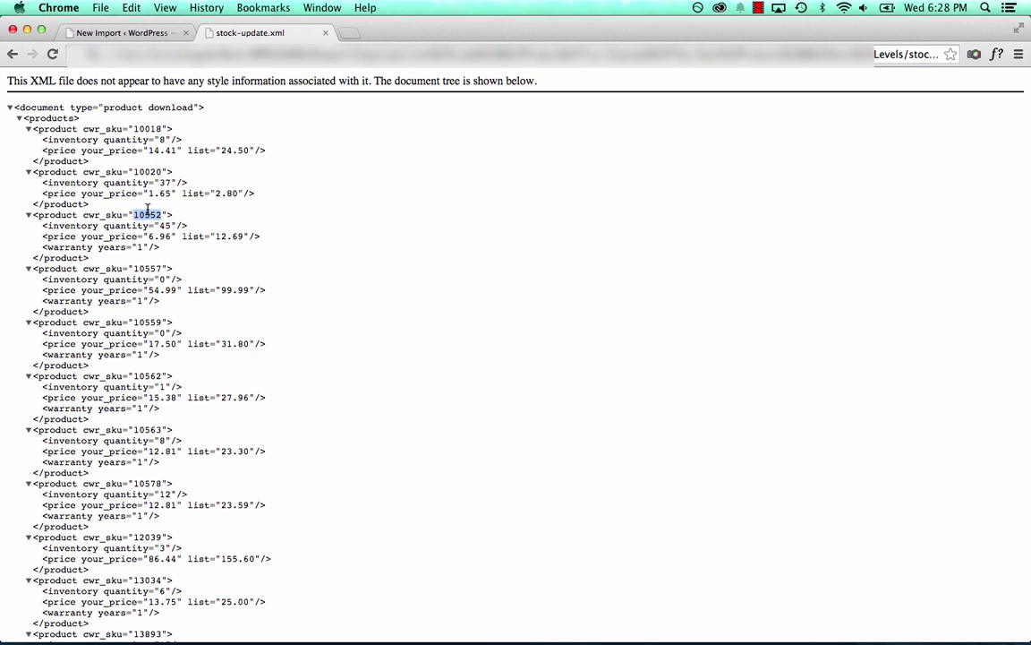
{"action": "left_click", "coordinate": [138, 32]}
- Map the regular price in the WooCommerce Add-On settings to the your_price attribute of the price element
{"action": "scroll", "coordinate": [555, 402], "scroll_direction": "down", "scroll_amount": 1}
{"action": "left_click", "coordinate": [473, 396]}
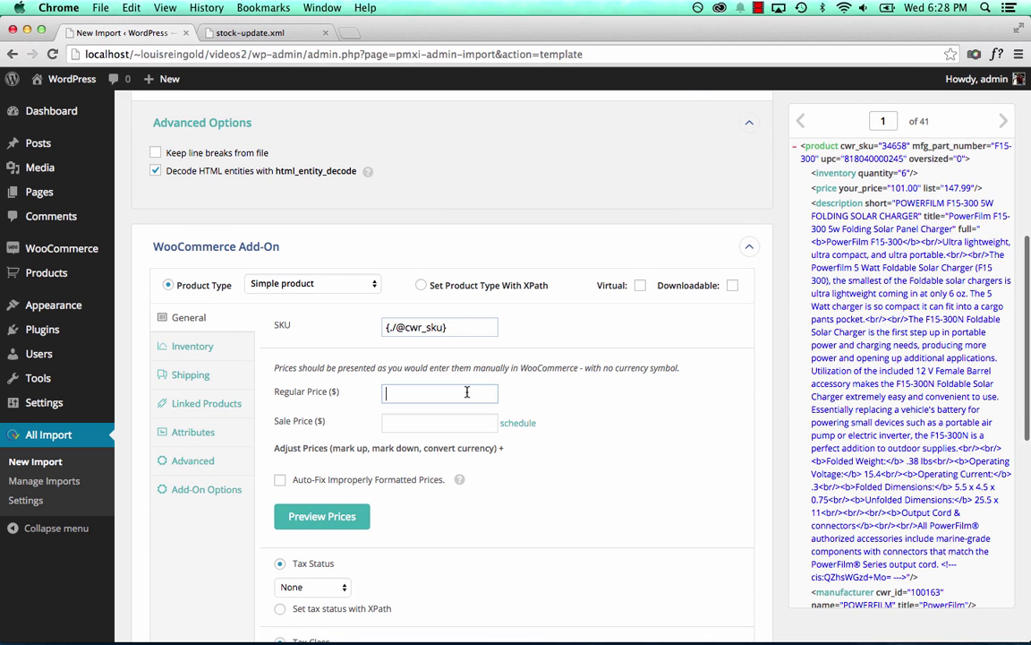
{"action": "left_click_drag", "start_coordinate": [864, 188], "coordinate": [454, 404]}
- Set the stock status of the imported products to Out of stock, and check the inventory quantities in stock-update.xml
{"action": "left_click", "coordinate": [192, 347]}
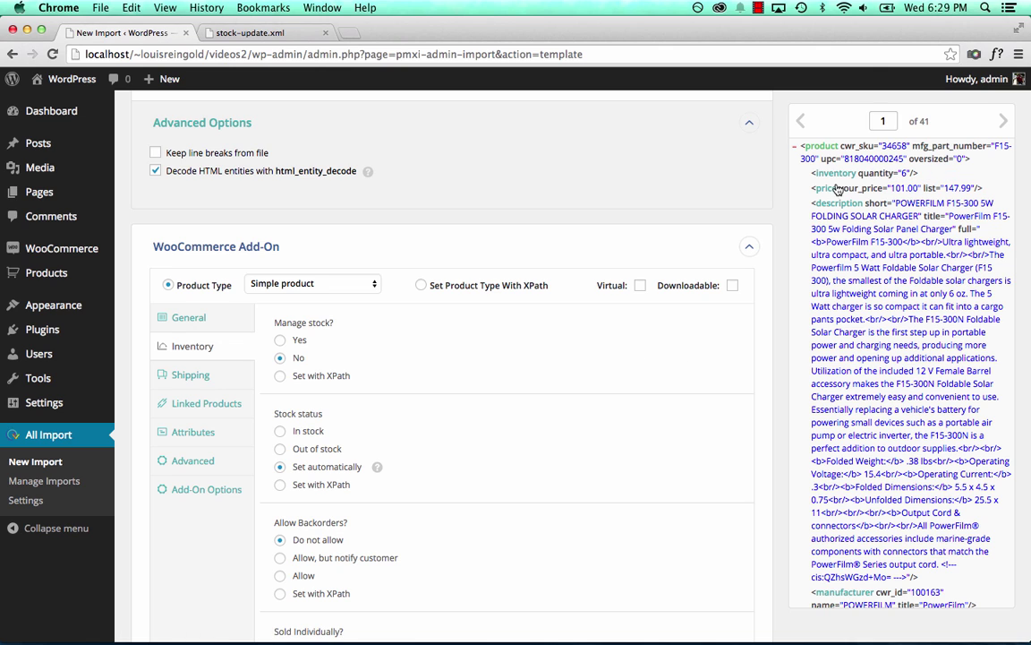
{"action": "scroll", "coordinate": [525, 401], "scroll_direction": "down", "scroll_amount": 1}
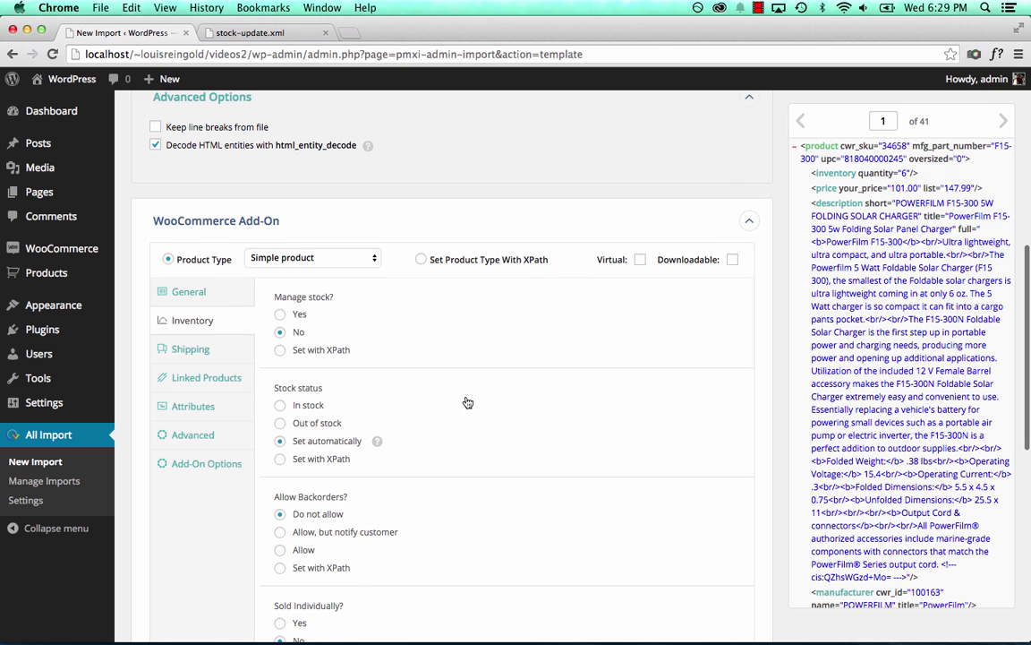
{"action": "left_click", "coordinate": [277, 422]}
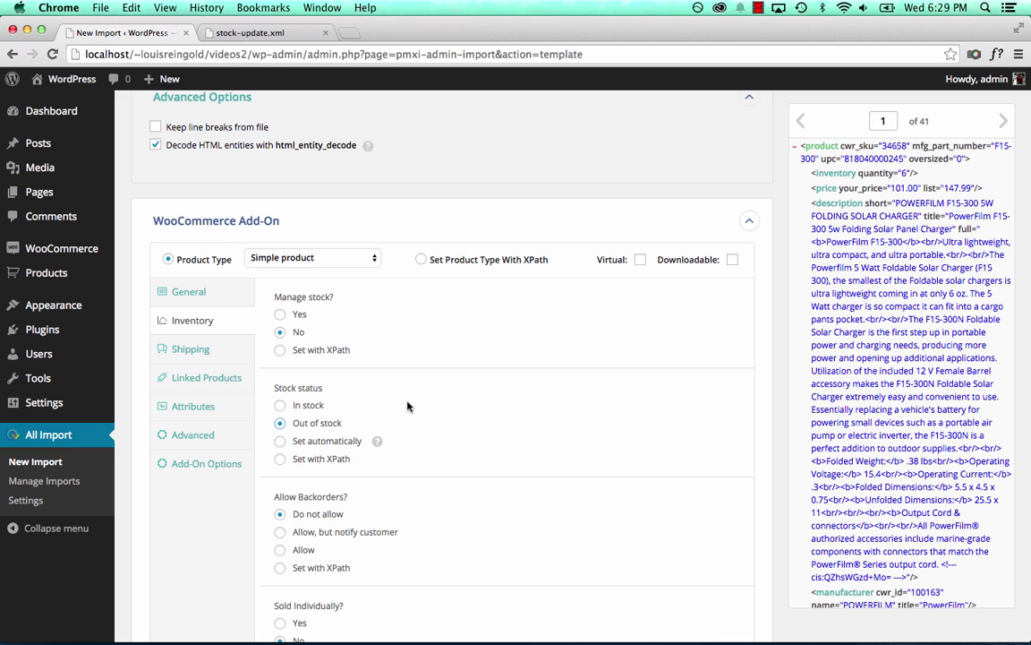
{"action": "left_click", "coordinate": [256, 33]}
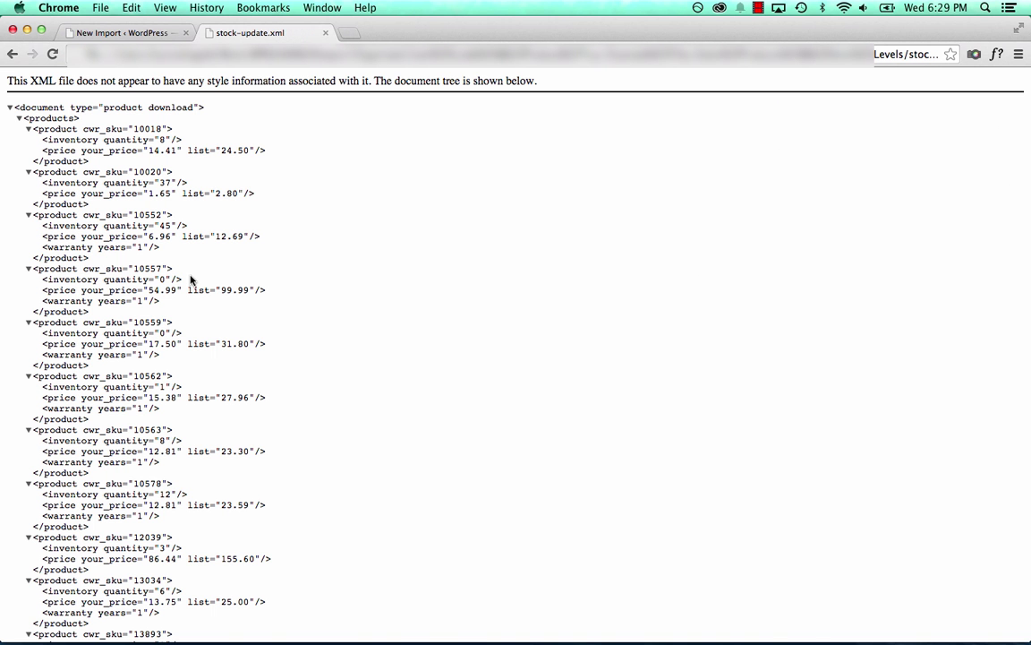
{"action": "left_click", "coordinate": [103, 34]}
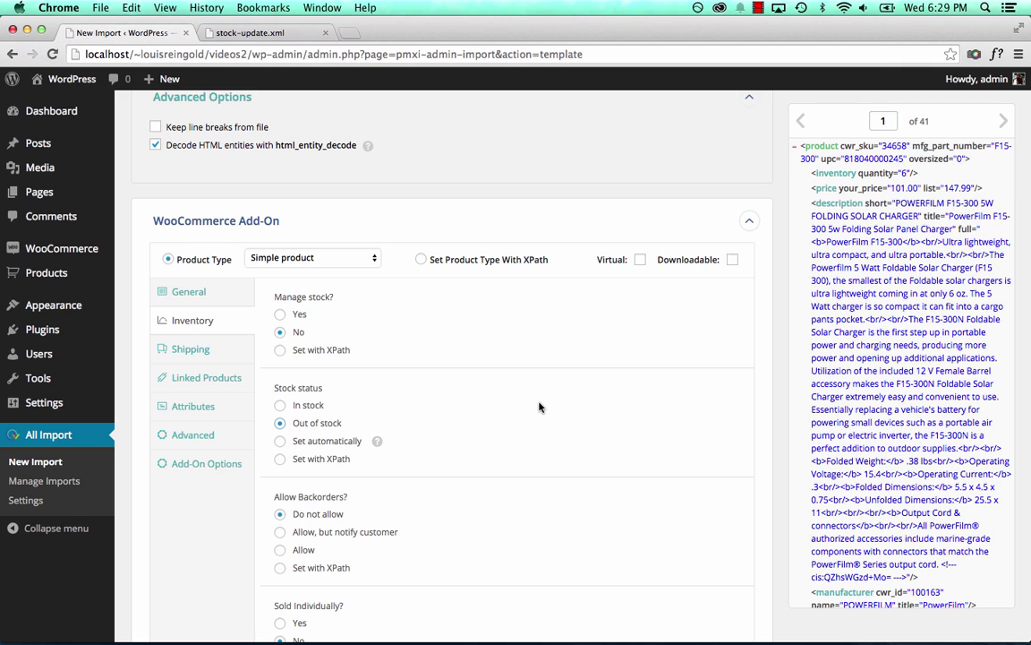
{"action": "scroll", "coordinate": [522, 425], "scroll_direction": "down", "scroll_amount": 10}
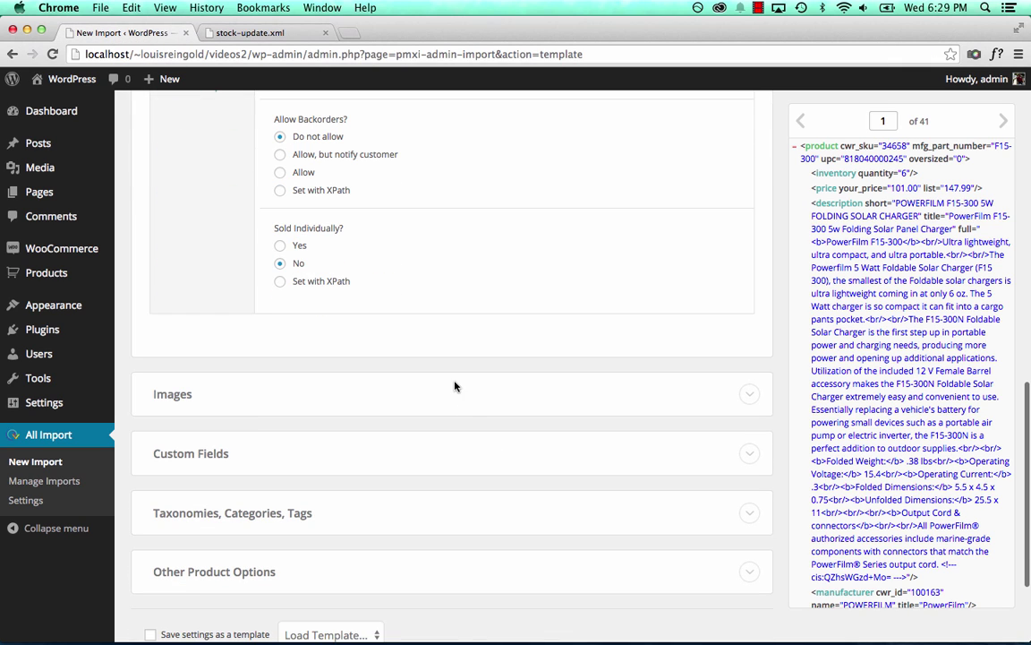
{"action": "left_click", "coordinate": [457, 402]}
{"action": "left_click", "coordinate": [431, 497]}
{"action": "scroll", "coordinate": [892, 429], "scroll_direction": "down", "scroll_amount": 5}
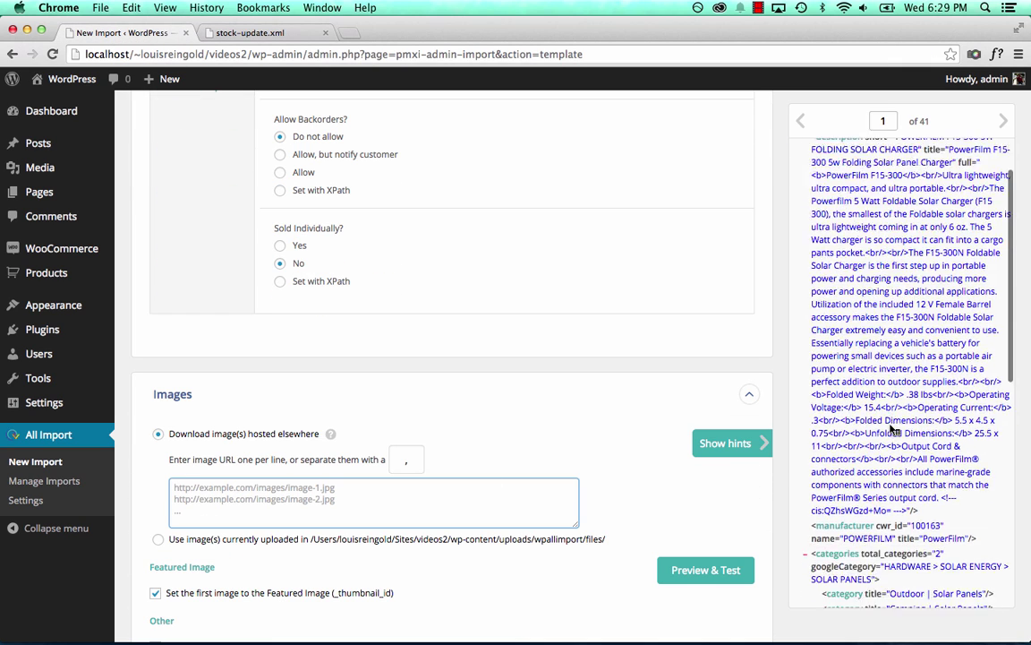
{"action": "scroll", "coordinate": [892, 429], "scroll_direction": "down", "scroll_amount": 8}
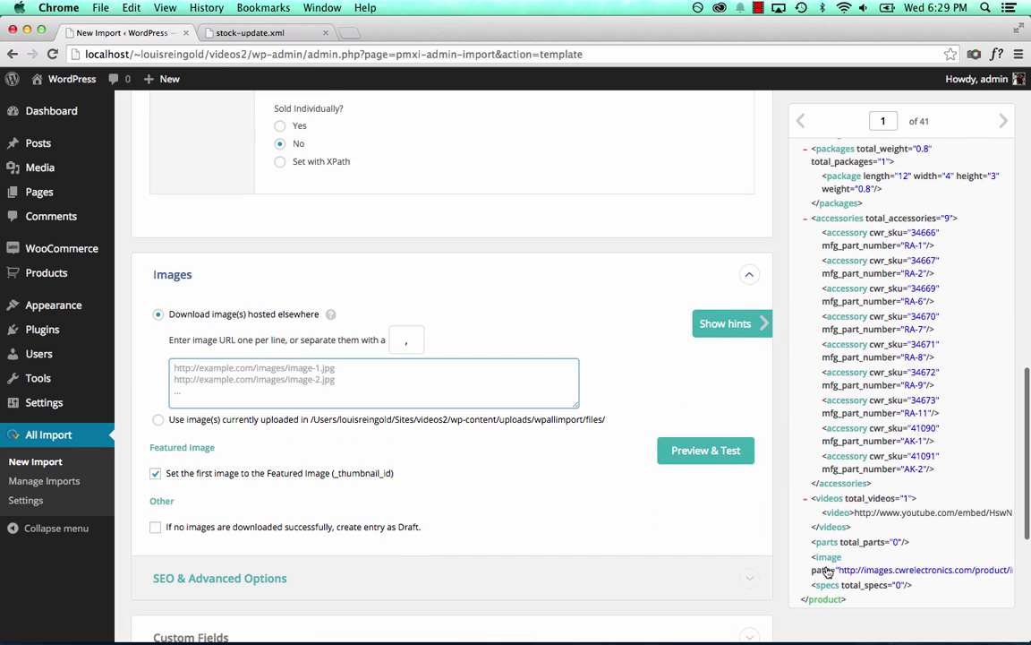
{"action": "left_click_drag", "start_coordinate": [829, 573], "coordinate": [475, 374]}
- Auto-detect the unique identifier for the product records, and confirm and run the import
{"action": "scroll", "coordinate": [524, 501], "scroll_direction": "down", "scroll_amount": 5}
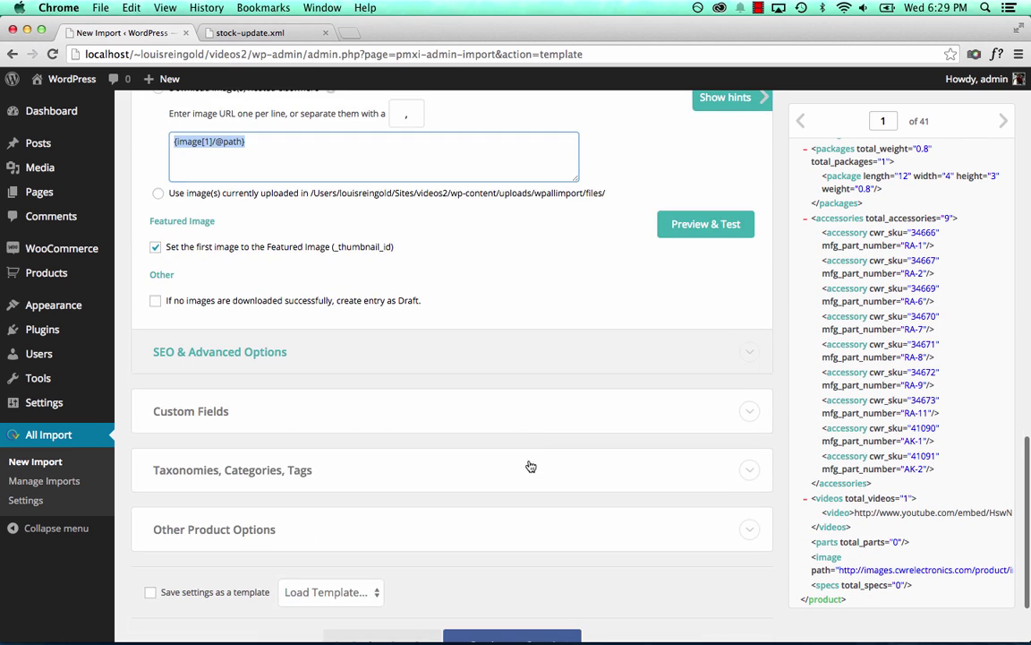
{"action": "scroll", "coordinate": [512, 610], "scroll_direction": "down", "scroll_amount": 3}
{"action": "left_click", "coordinate": [542, 593]}
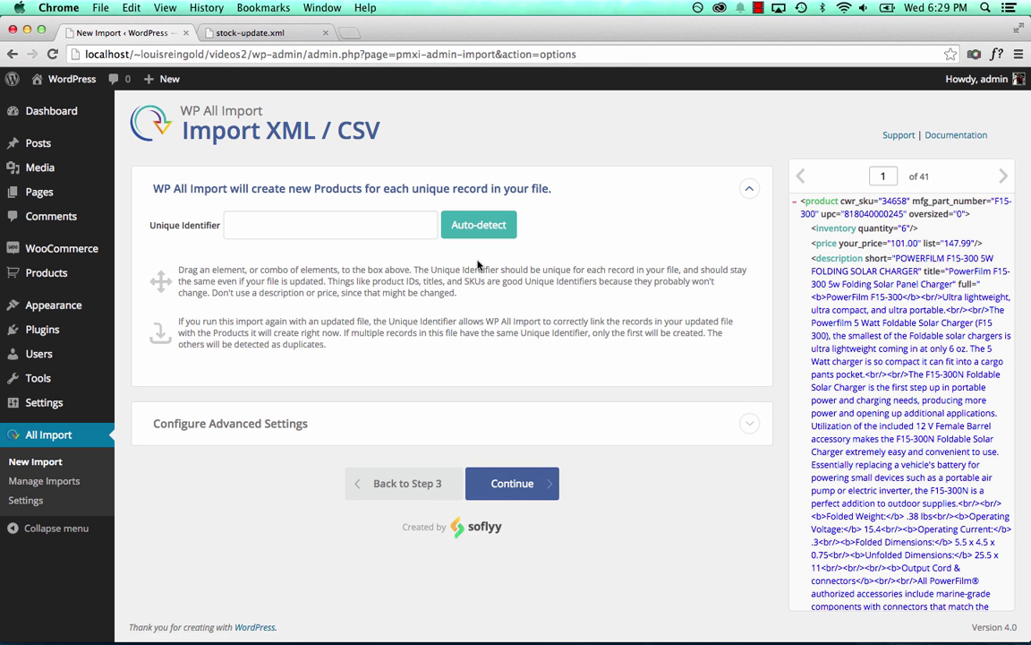
{"action": "left_click", "coordinate": [475, 226]}
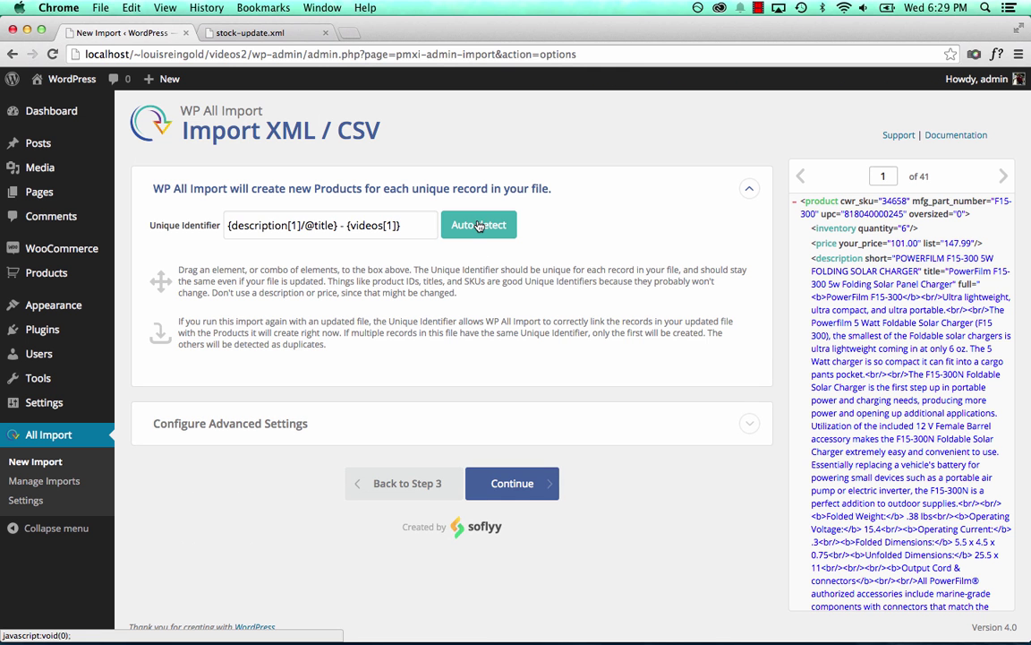
{"action": "left_click", "coordinate": [529, 484]}
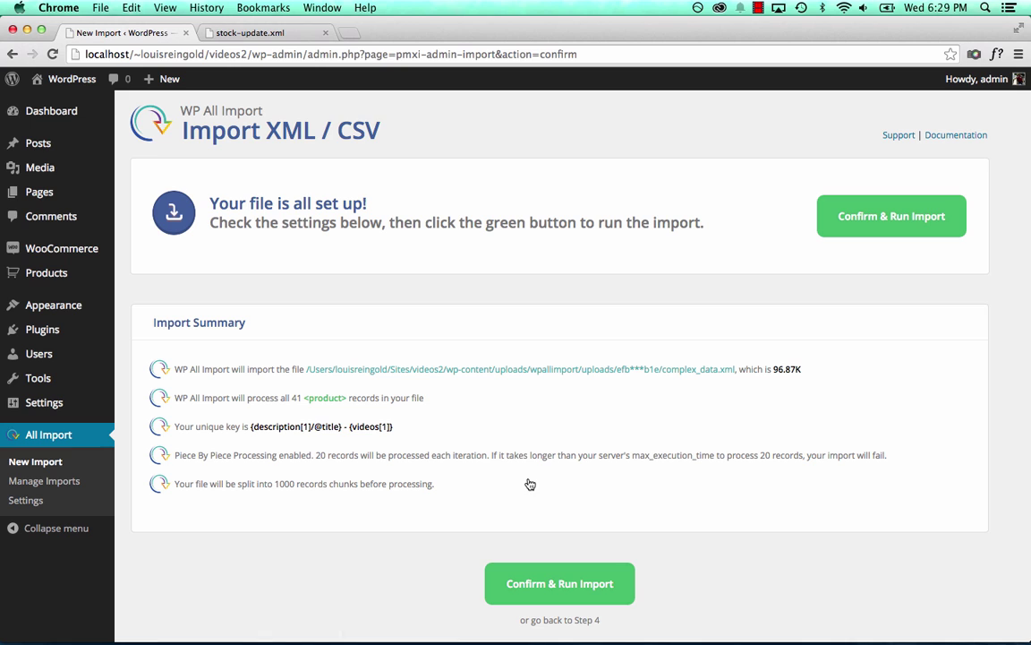
{"action": "left_click", "coordinate": [884, 224]}
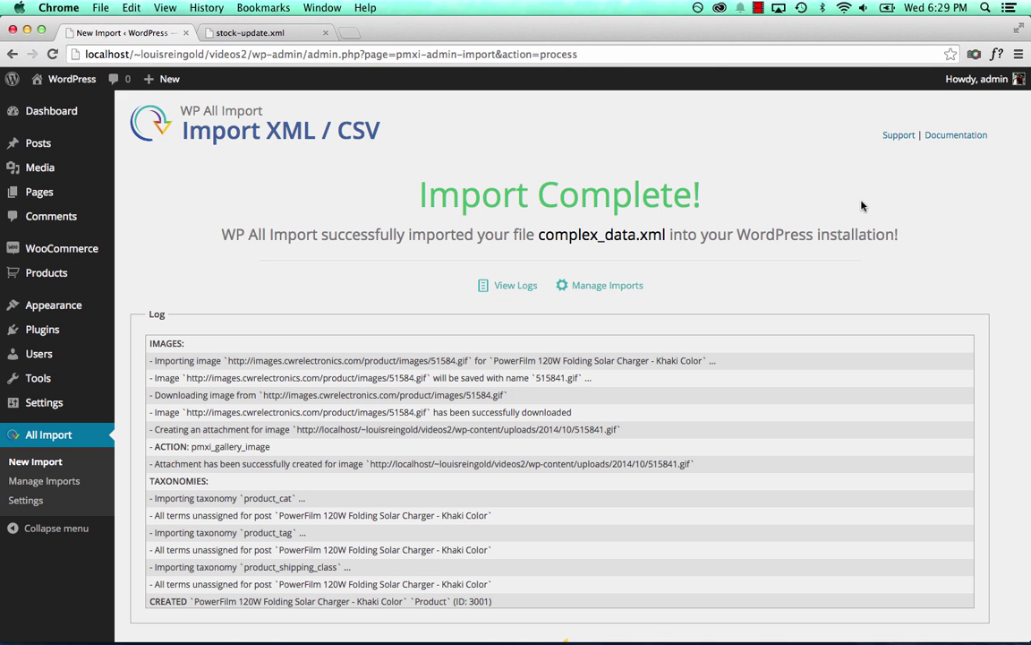
- Open the imported PowerFilm R60 Rollable Solar Charger – 60W from the products list and examine its store page
{"action": "left_click", "coordinate": [45, 273]}
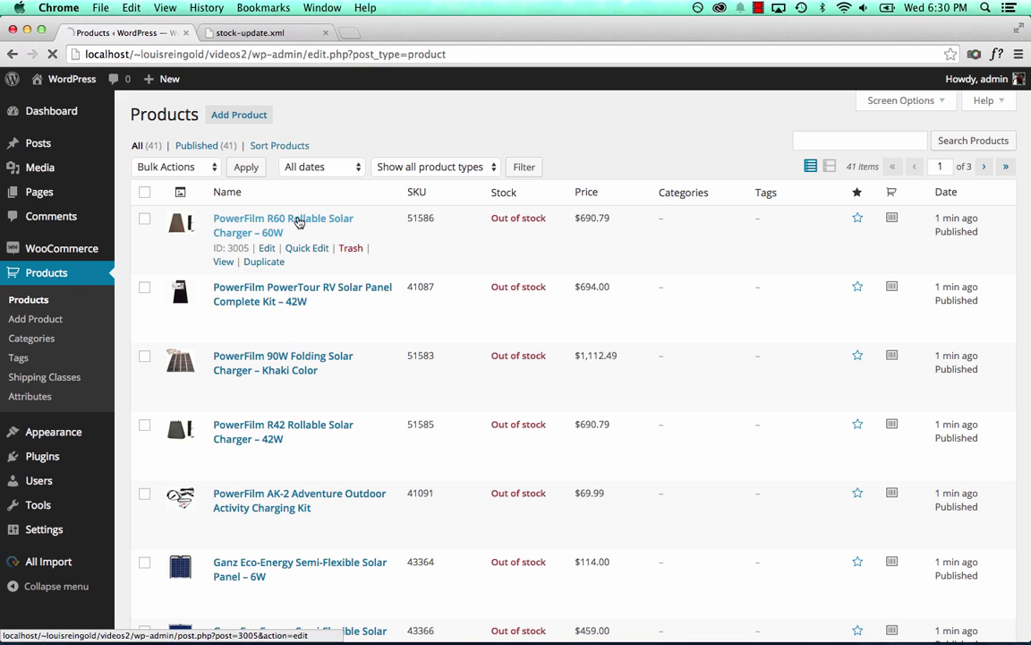
{"action": "left_click", "coordinate": [295, 221]}
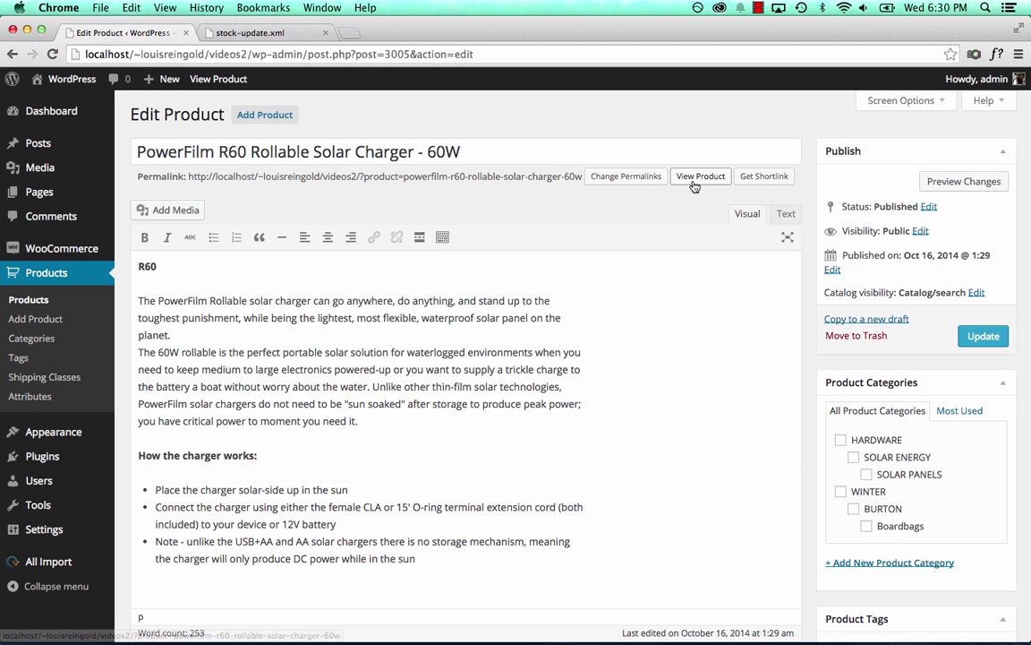
{"action": "left_click", "coordinate": [698, 177]}
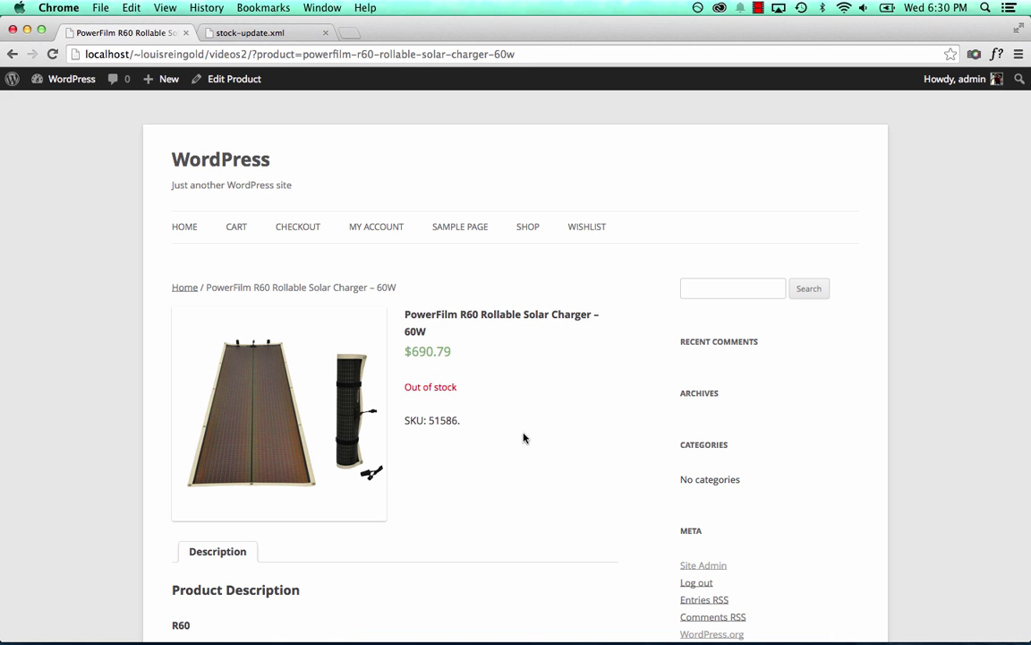
{"action": "scroll", "coordinate": [399, 340], "scroll_direction": "down", "scroll_amount": 2}
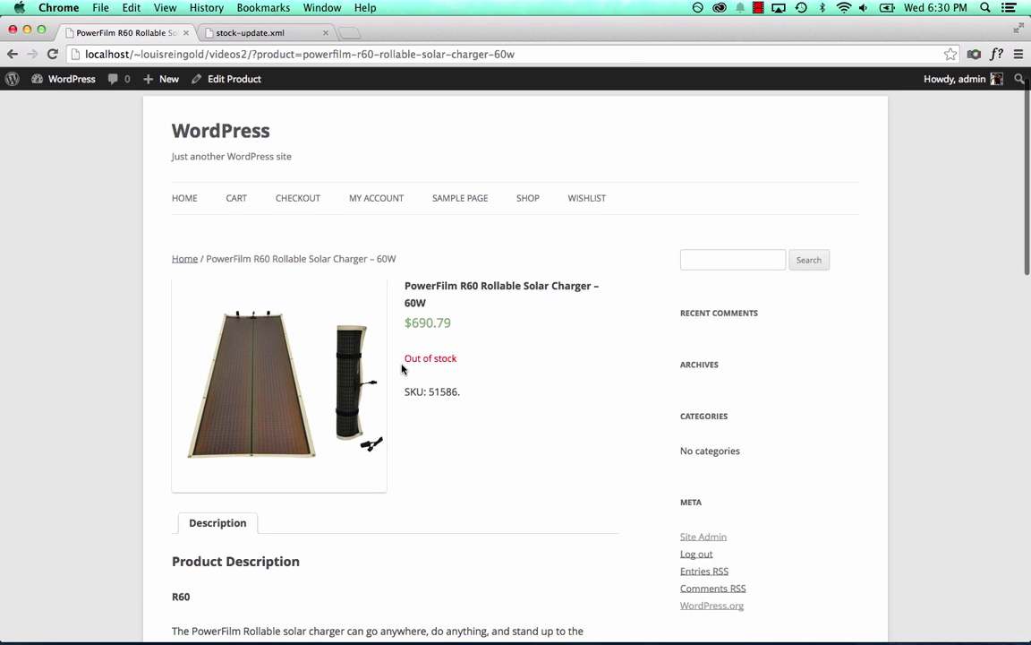
- Compare the solar charger's stock status and SKU on its store page with the product entries in stock-update.xml
{"action": "left_click_drag", "start_coordinate": [402, 362], "coordinate": [463, 359]}
{"action": "left_click", "coordinate": [463, 360]}
{"action": "scroll", "coordinate": [459, 376], "scroll_direction": "down", "scroll_amount": 2}
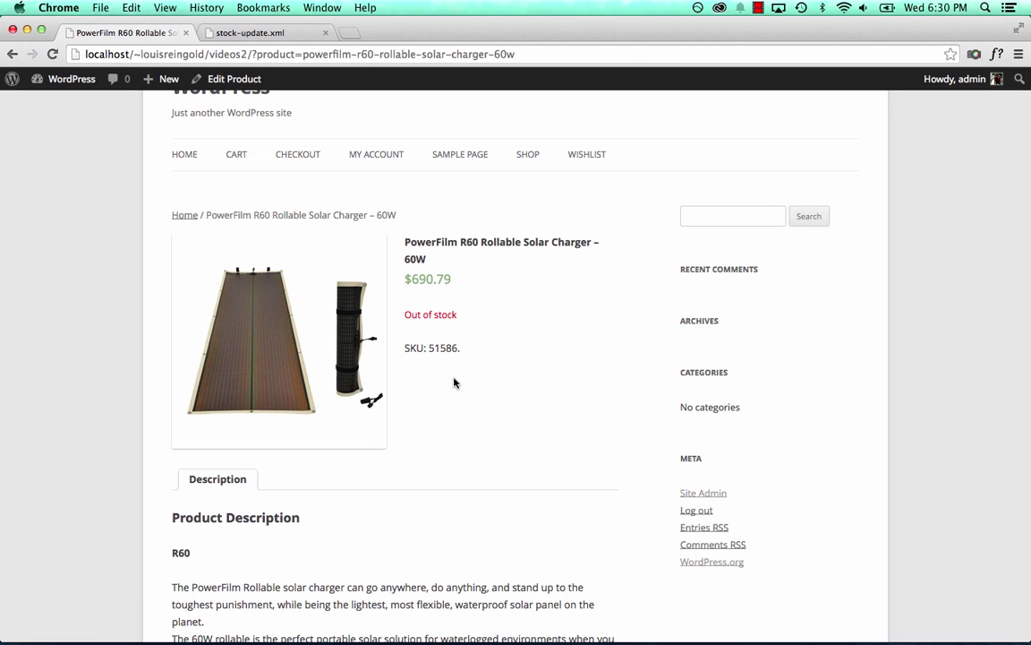
{"action": "left_click", "coordinate": [244, 34]}
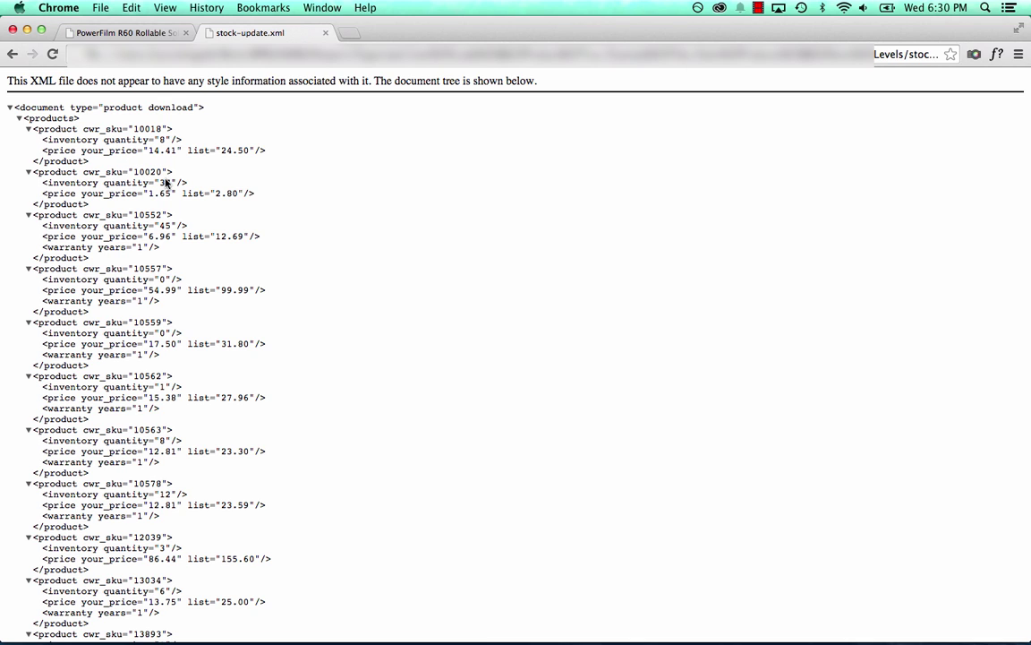
{"action": "left_click", "coordinate": [72, 33]}
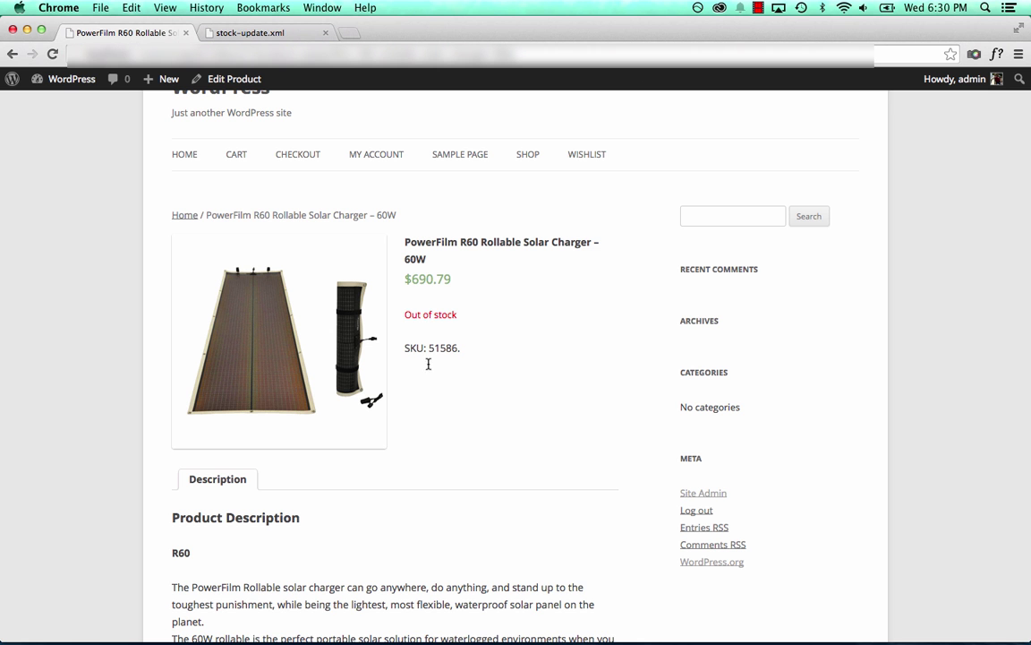
- Search stock-update.xml for SKU 51586 and check that product's inventory quantity
{"action": "left_click", "coordinate": [295, 34]}
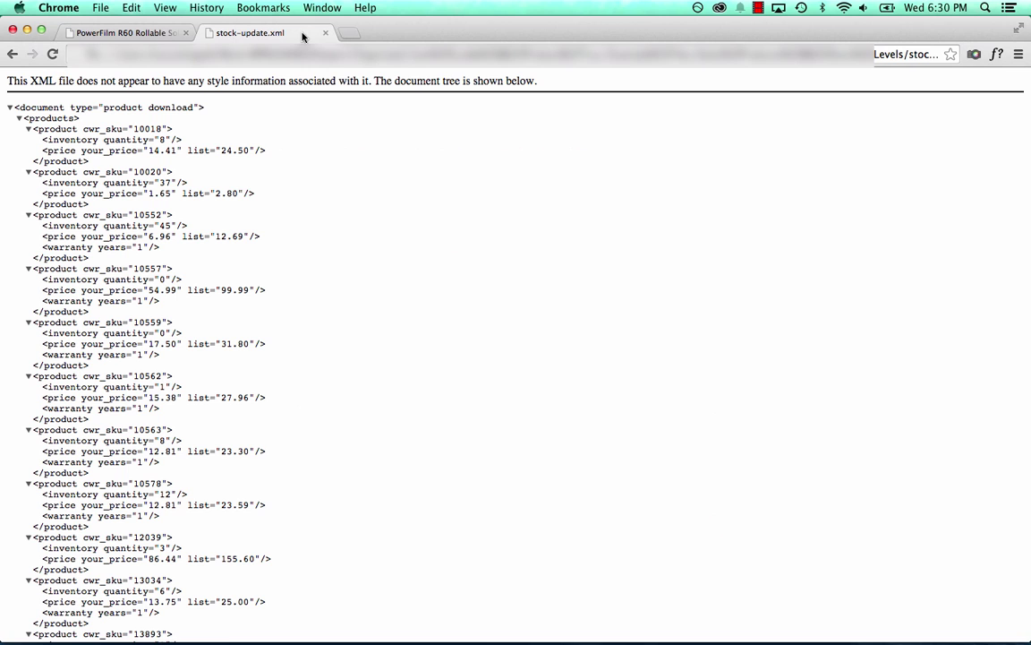
{"action": "key", "text": "super+f"}
{"action": "type", "text": "51586"}
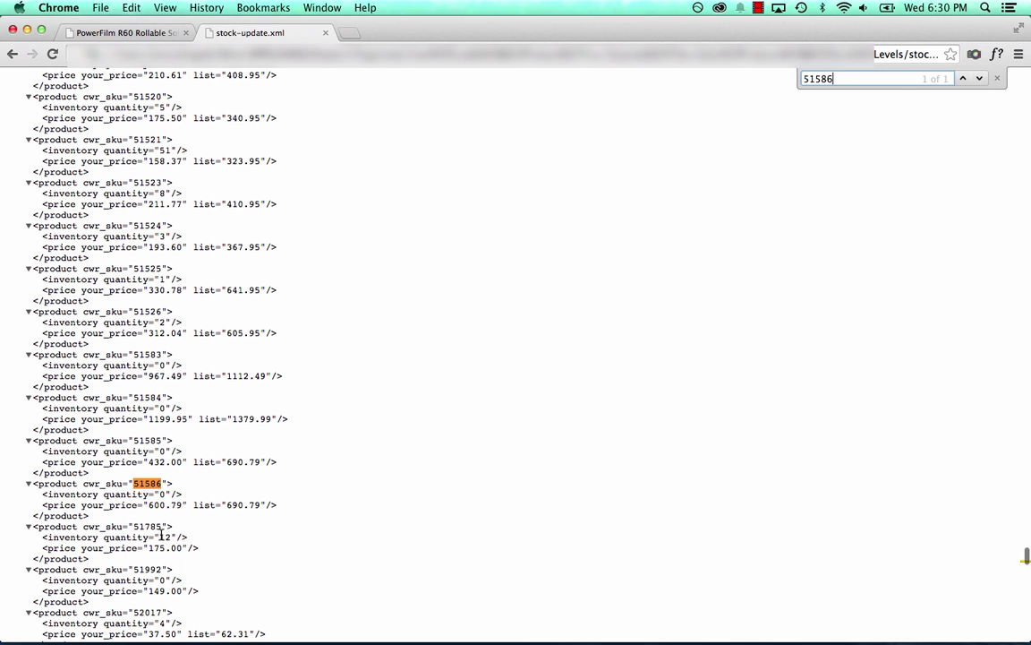
{"action": "left_click", "coordinate": [347, 490]}
{"action": "left_click", "coordinate": [997, 78]}
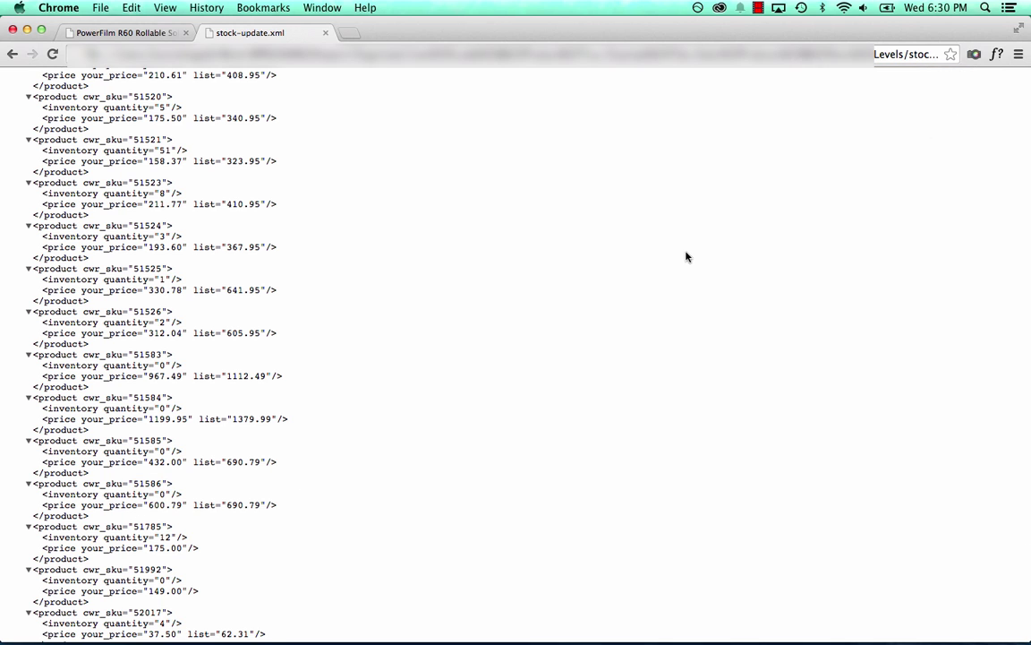
{"action": "scroll", "coordinate": [686, 255], "scroll_direction": "up", "scroll_amount": 10}
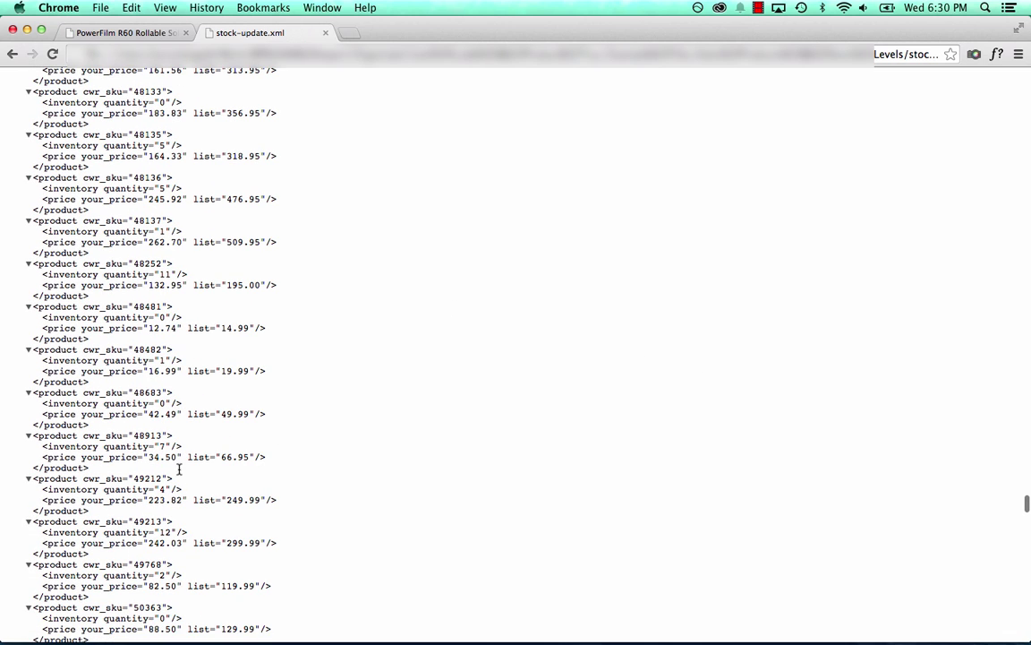
- Return to the WordPress dashboard and start a new import that downloads its file from a URL
{"action": "left_click", "coordinate": [145, 33]}
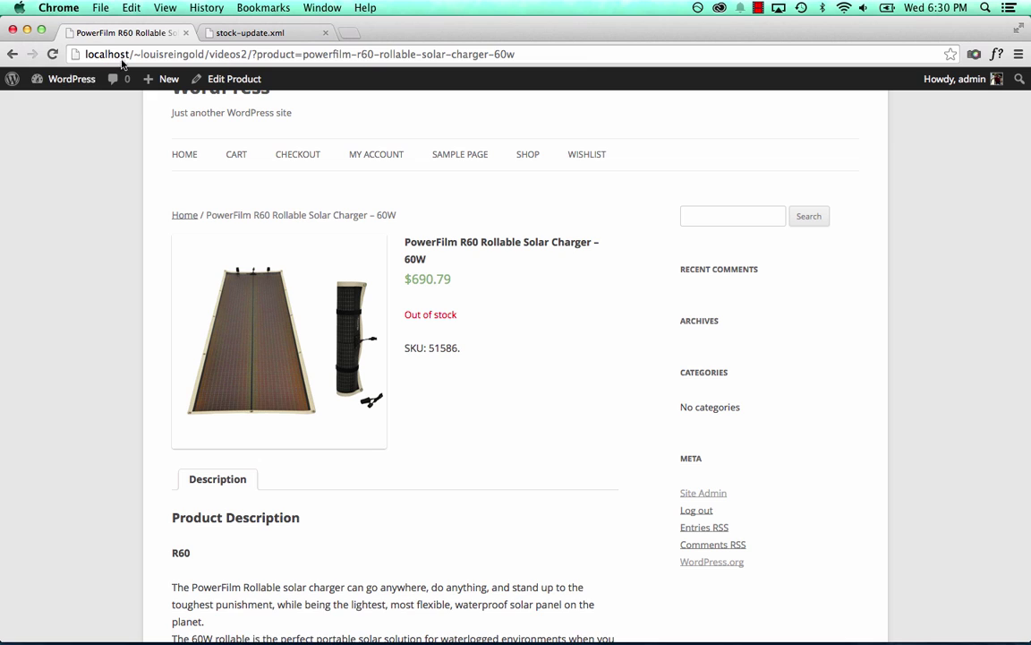
{"action": "left_click", "coordinate": [65, 79]}
{"action": "mouse_move", "coordinate": [60, 491]}
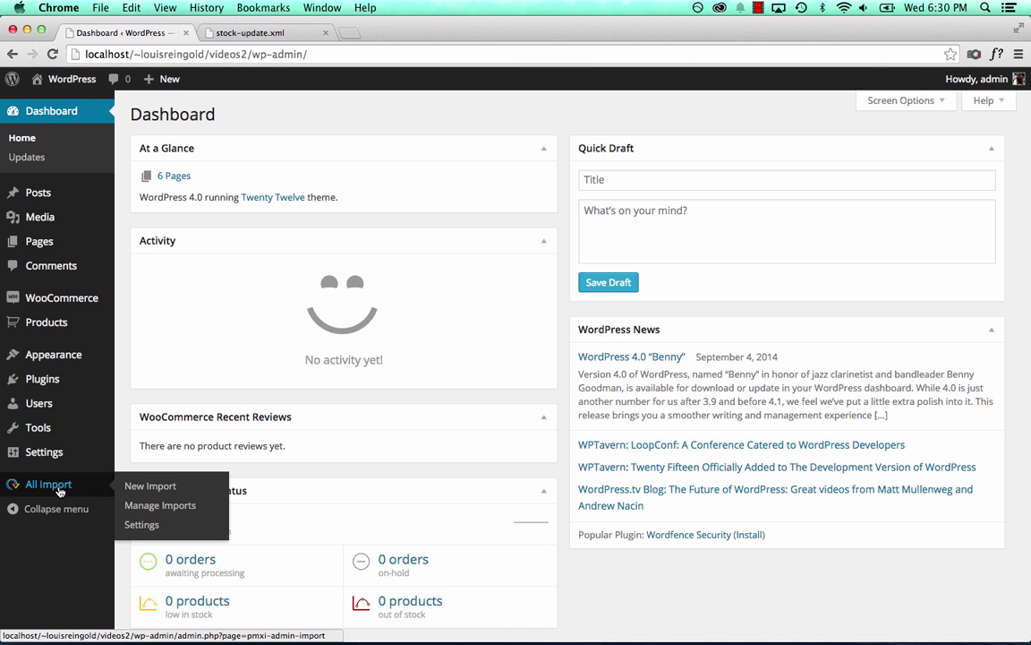
{"action": "left_click", "coordinate": [149, 485]}
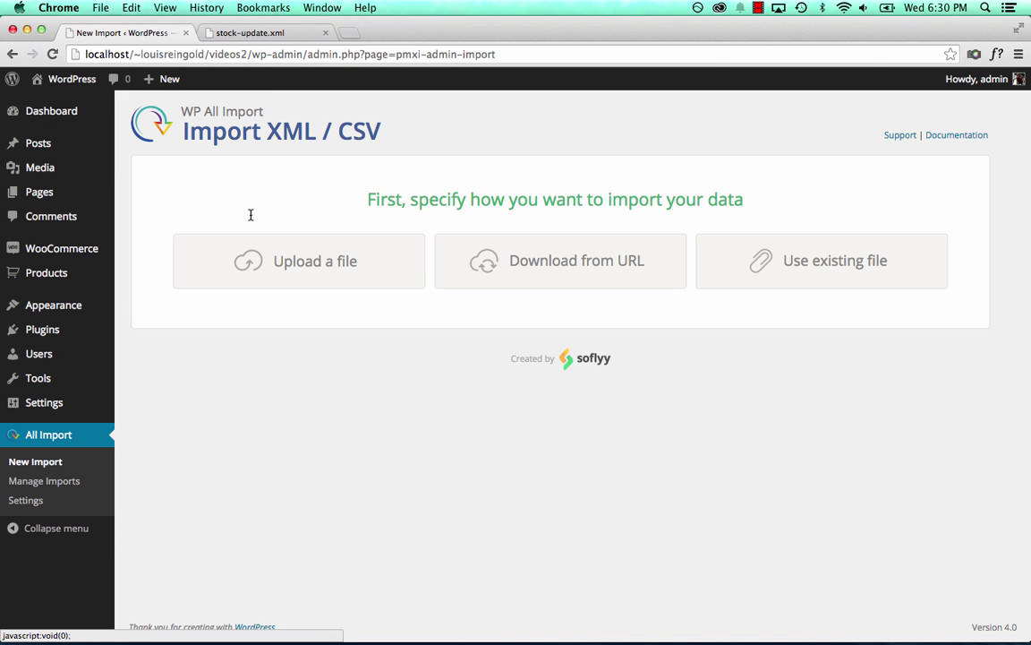
{"action": "left_click", "coordinate": [488, 249]}
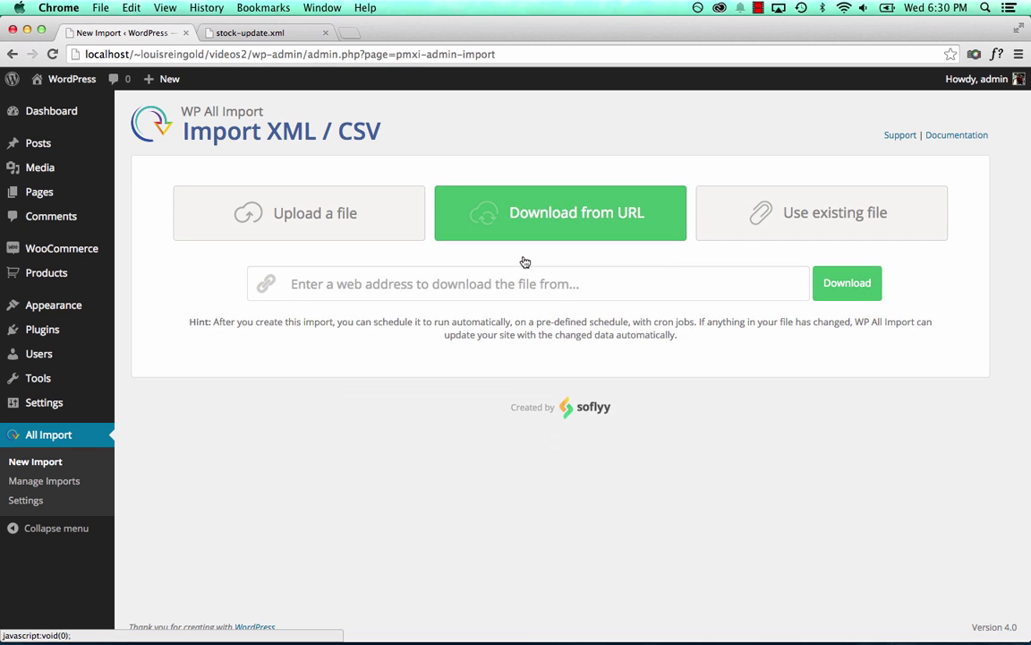
- Enter the web address of stock-update.xml_.zip as the import source and download the file
{"action": "left_click", "coordinate": [250, 32]}
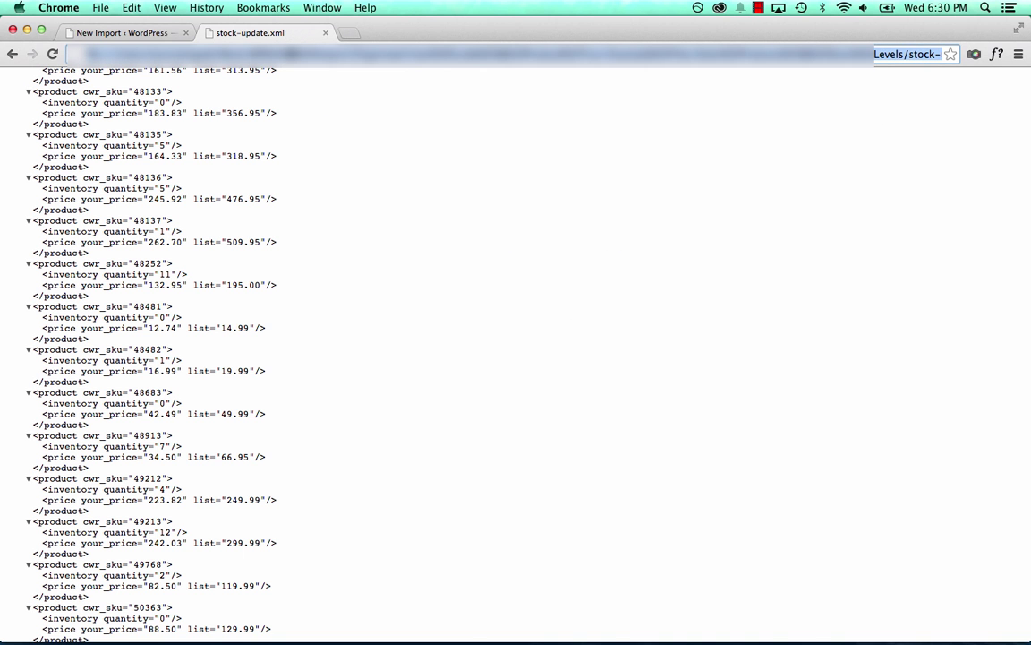
{"action": "left_click", "coordinate": [129, 32]}
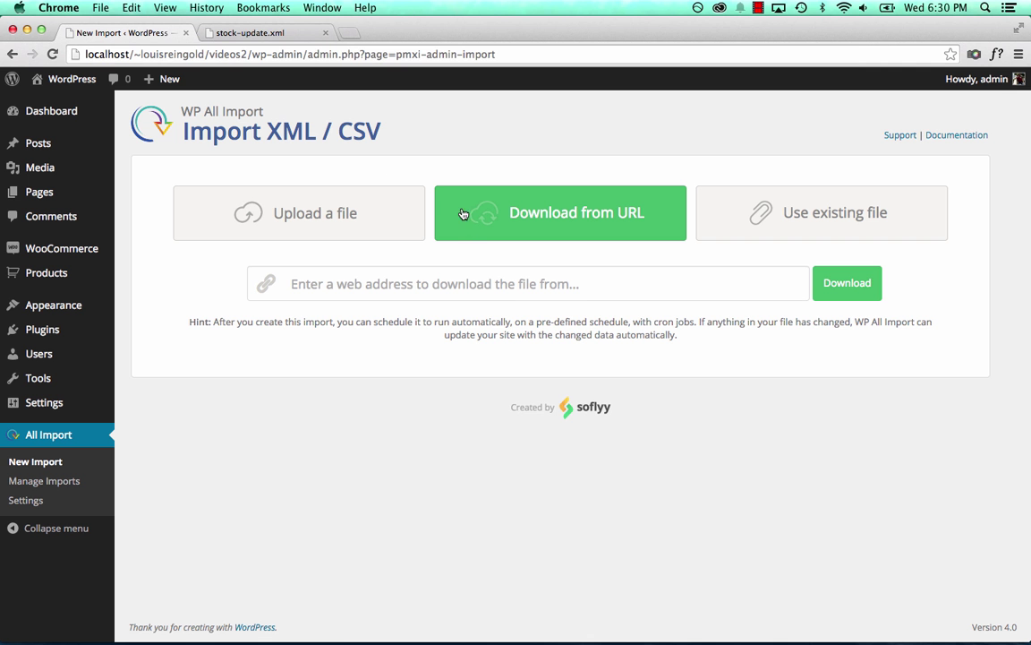
{"action": "left_click", "coordinate": [455, 269]}
{"action": "key", "text": "super+v"}
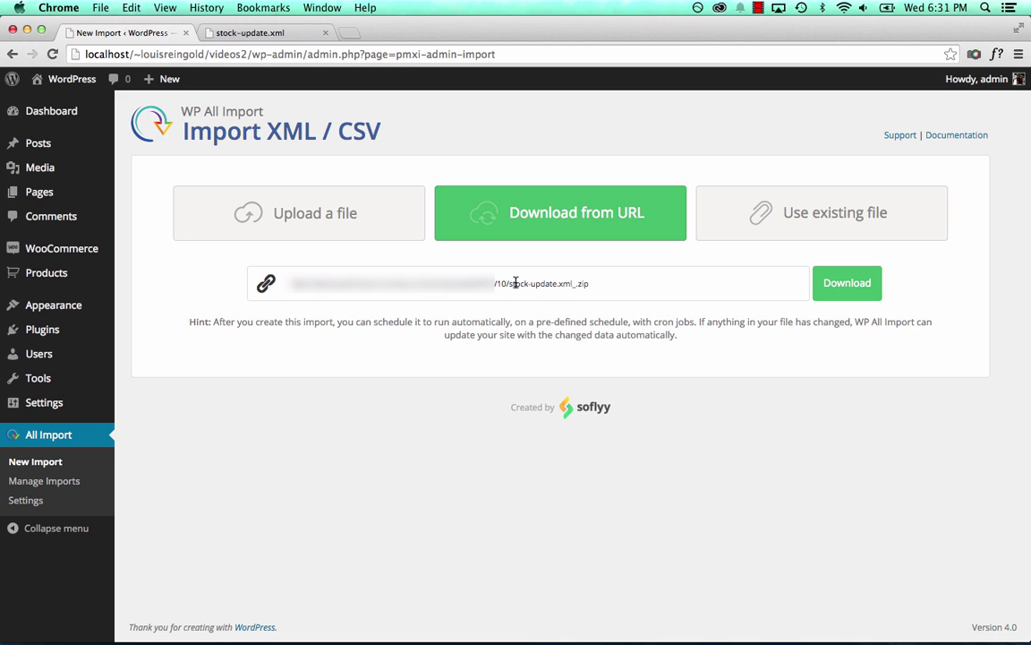
{"action": "left_click_drag", "start_coordinate": [516, 283], "coordinate": [598, 283]}
{"action": "left_click", "coordinate": [611, 282]}
{"action": "left_click", "coordinate": [234, 32]}
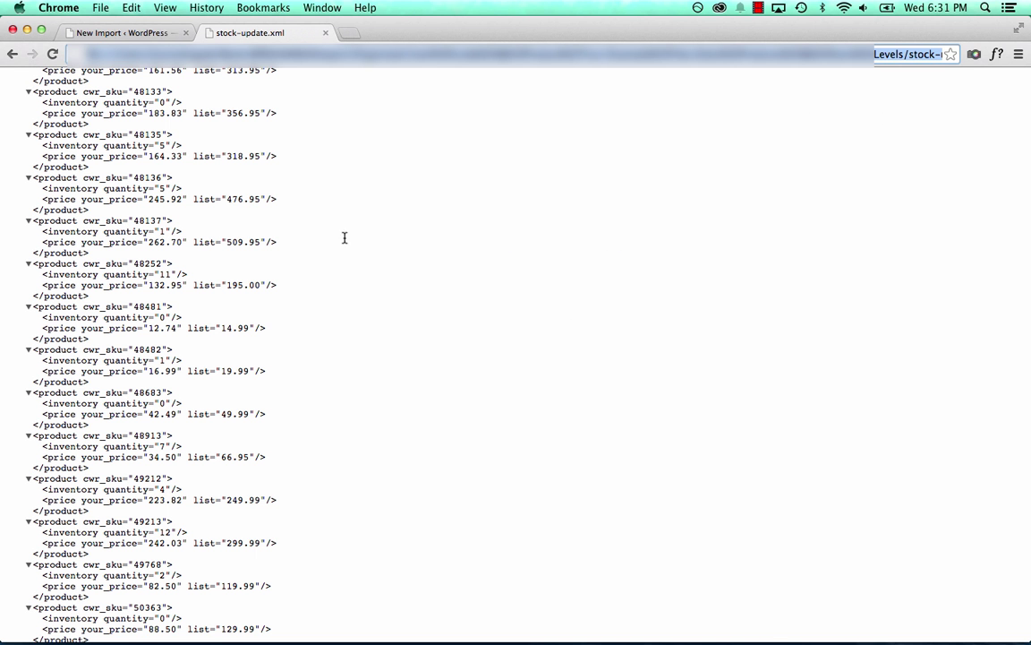
{"action": "left_click", "coordinate": [545, 106]}
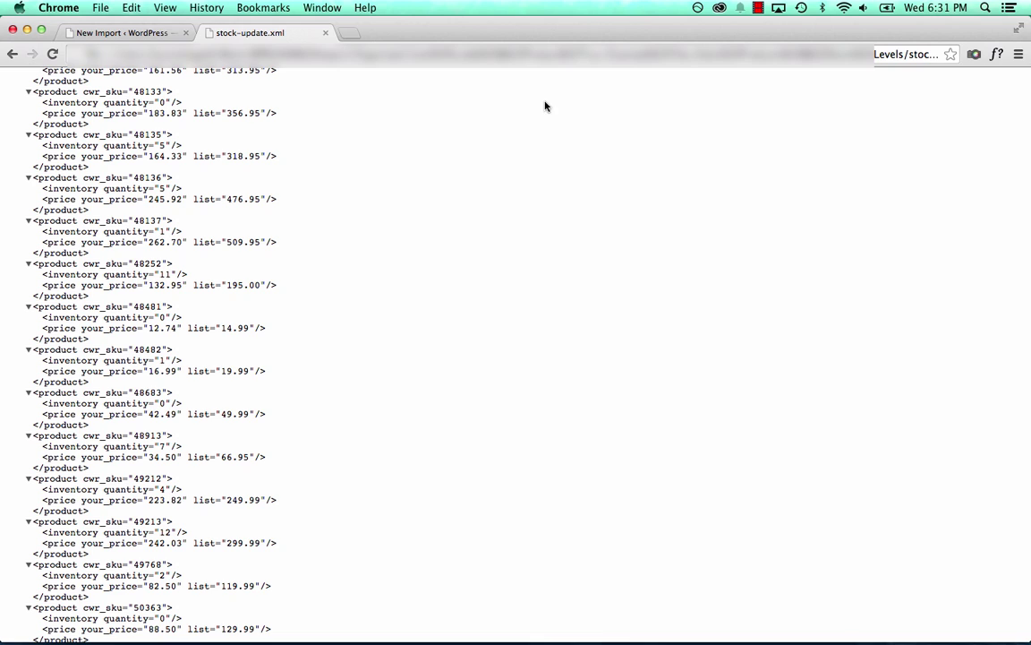
{"action": "left_click", "coordinate": [151, 33]}
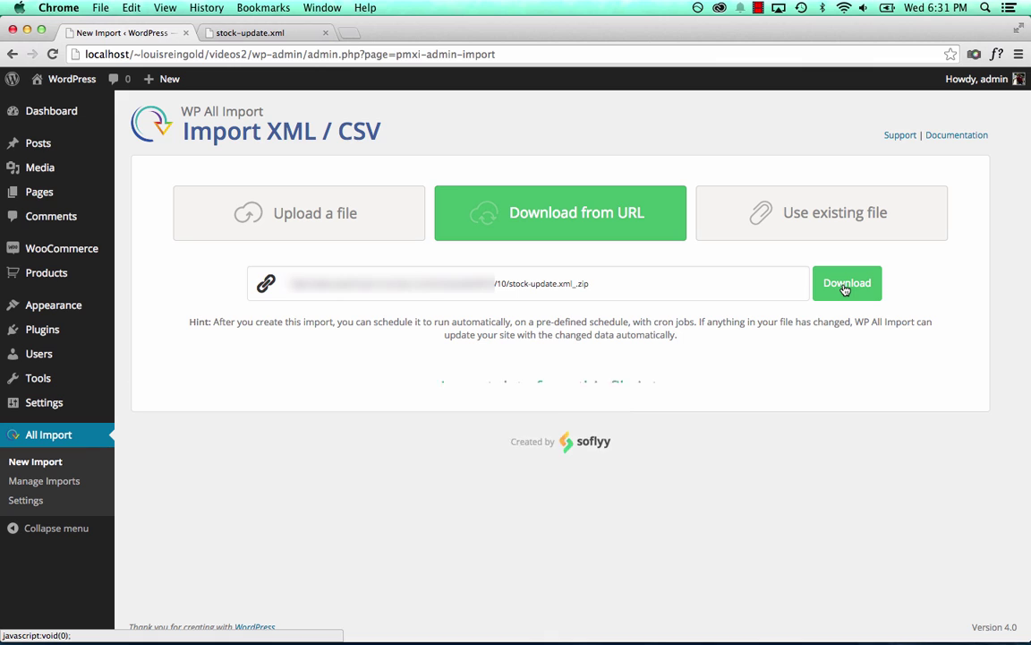
- Set the import to update existing items of the WooCommerce Products type
{"action": "left_click", "coordinate": [634, 459]}
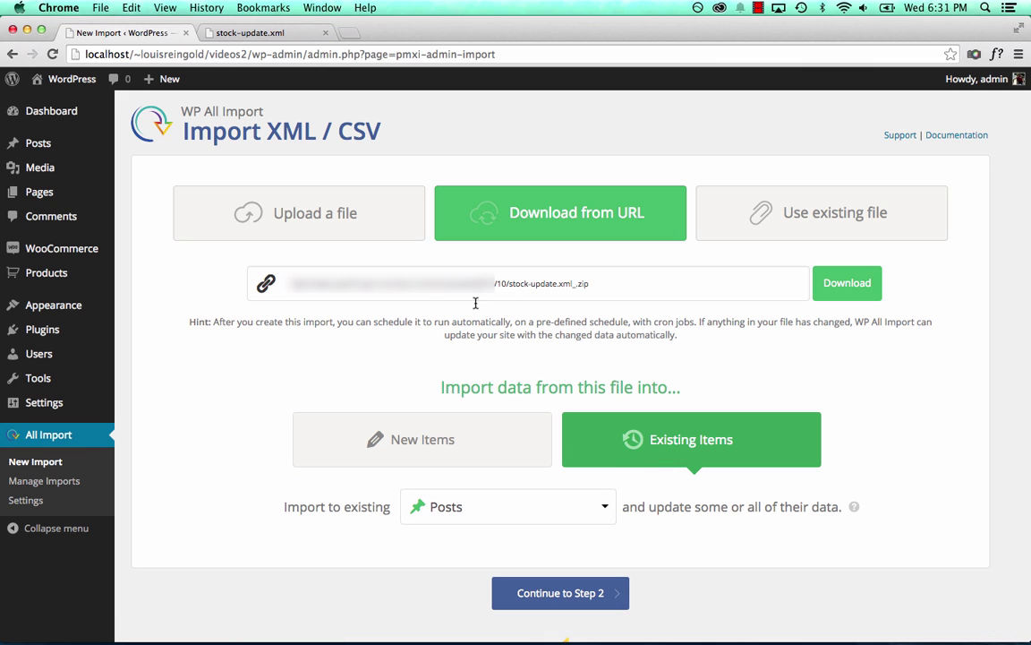
{"action": "scroll", "coordinate": [579, 319], "scroll_direction": "down", "scroll_amount": 2}
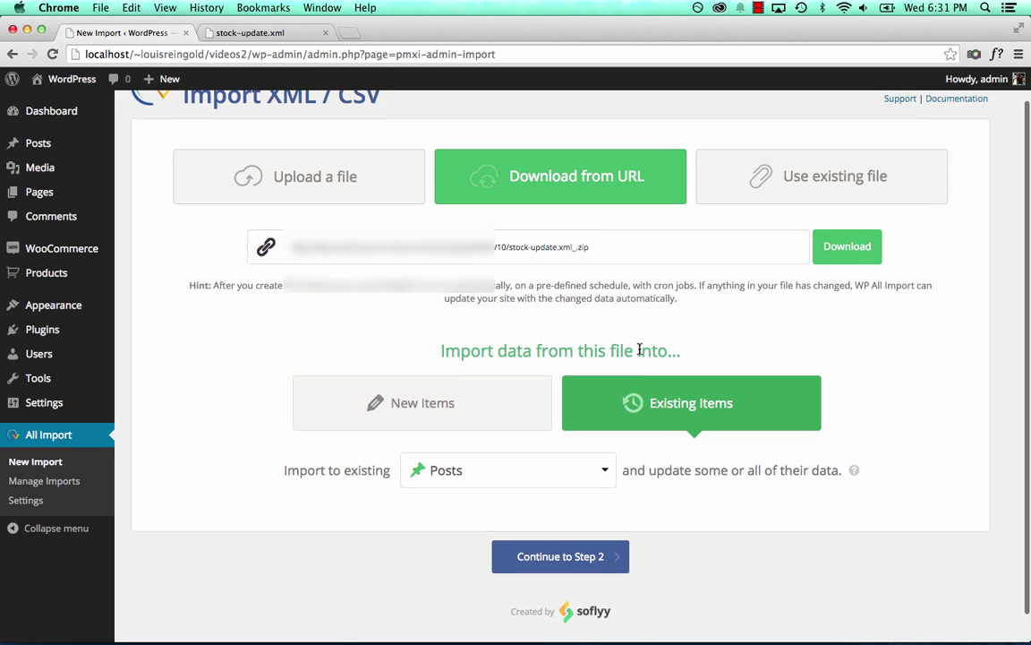
{"action": "left_click", "coordinate": [557, 470]}
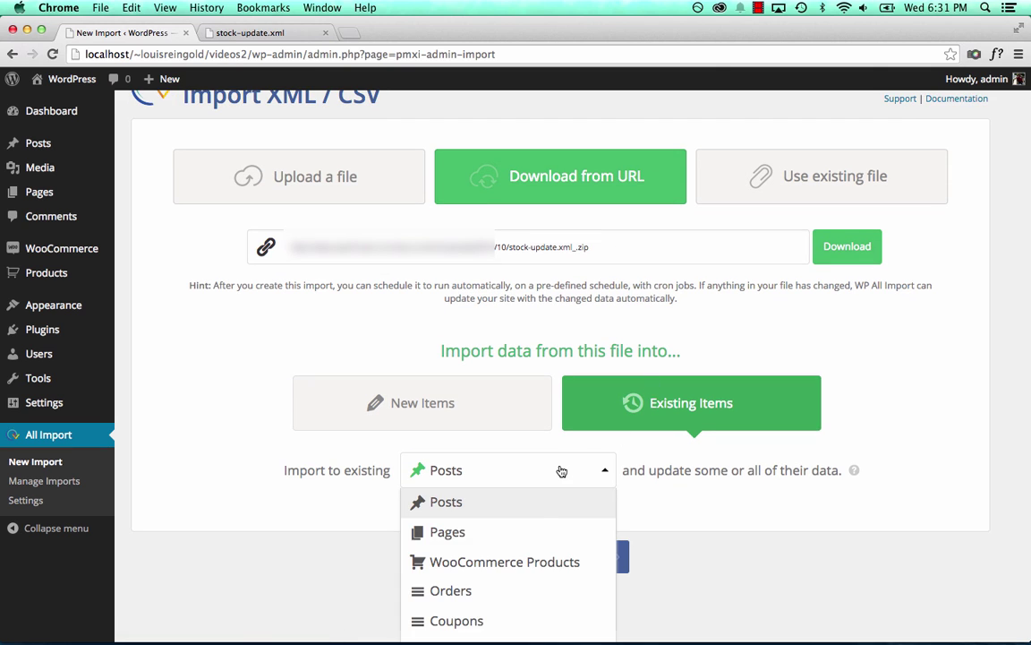
{"action": "left_click", "coordinate": [523, 572]}
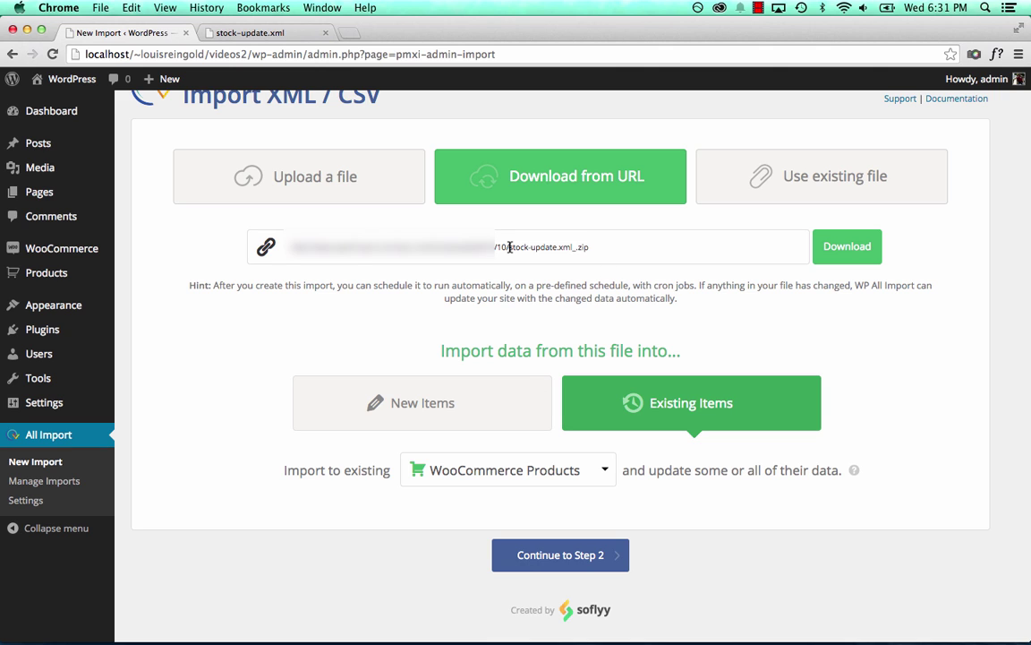
{"action": "left_click", "coordinate": [607, 244]}
- Open the PowerFilm R60 Rollable Solar Charger – 60W for editing in a separate tab and show its inventory settings
{"action": "right_click", "coordinate": [62, 268]}
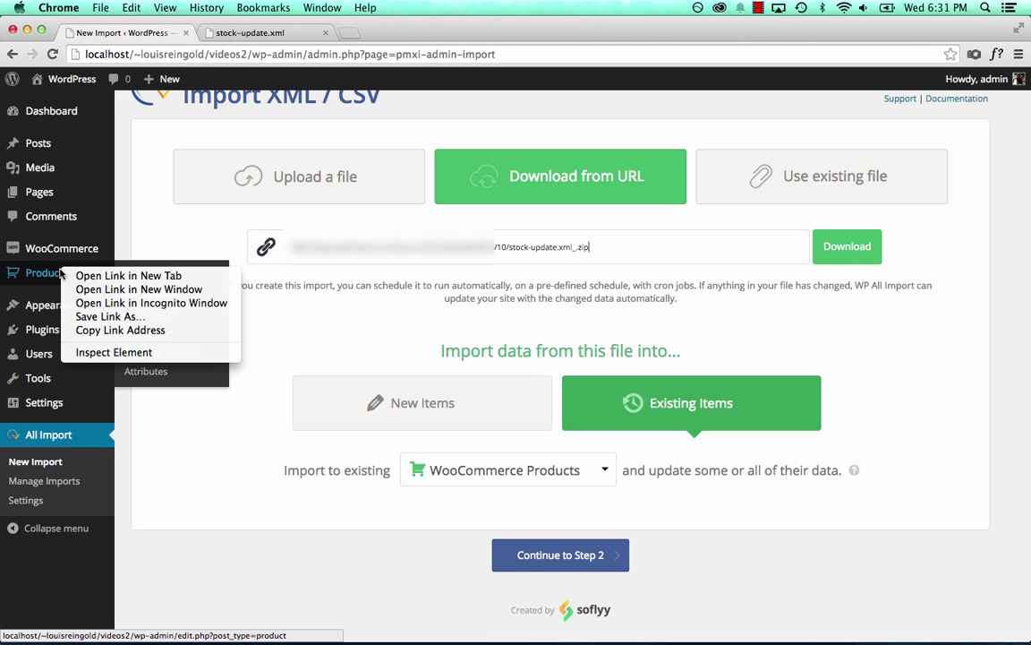
{"action": "left_click", "coordinate": [106, 274]}
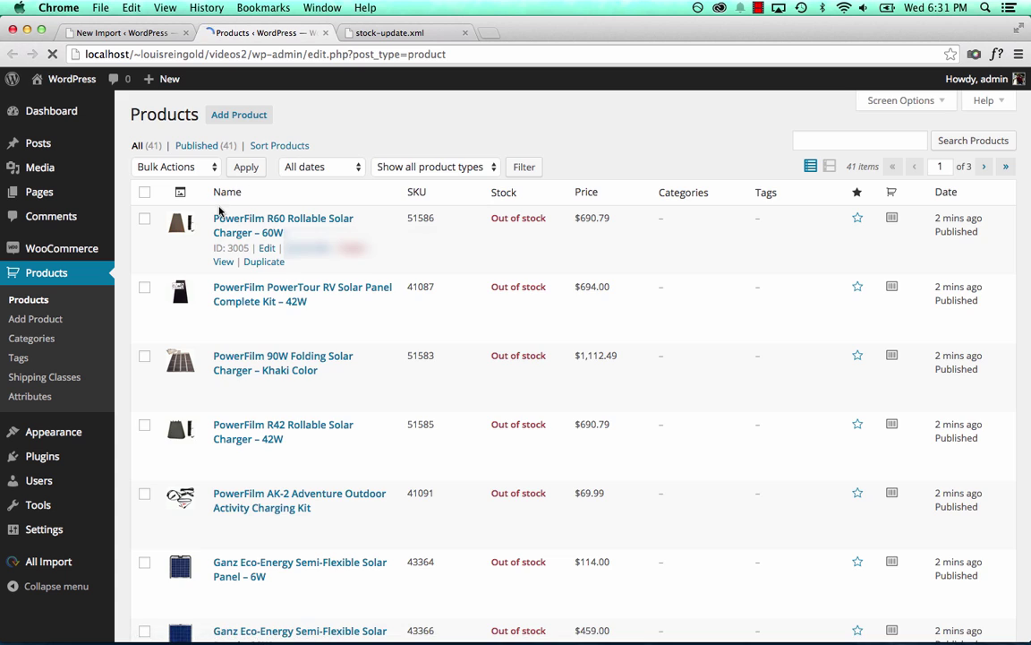
{"action": "left_click", "coordinate": [240, 226]}
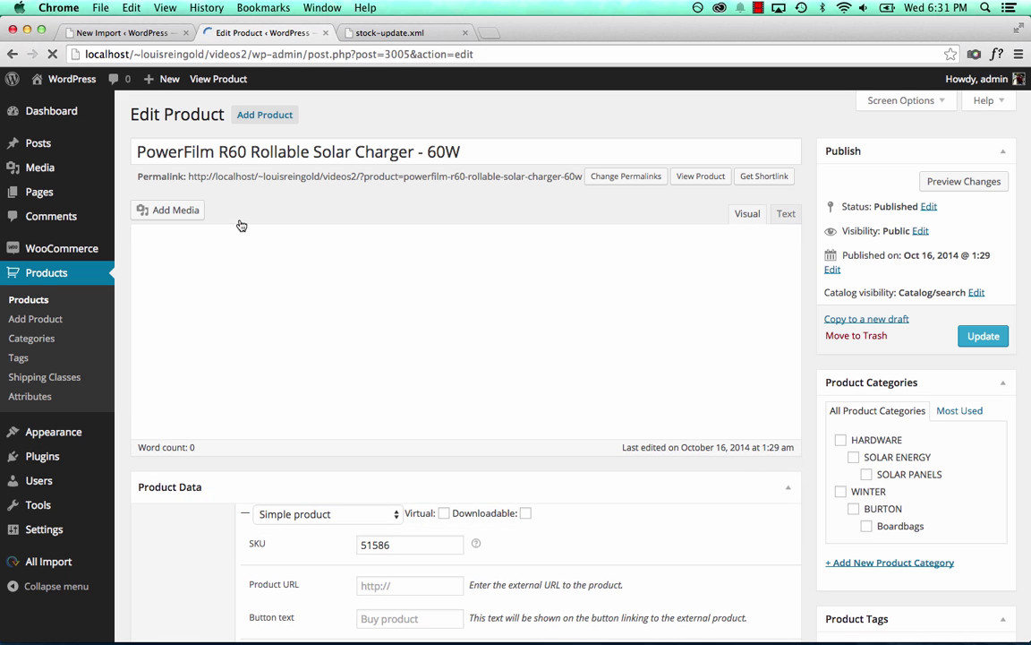
{"action": "scroll", "coordinate": [211, 517], "scroll_direction": "down", "scroll_amount": 10}
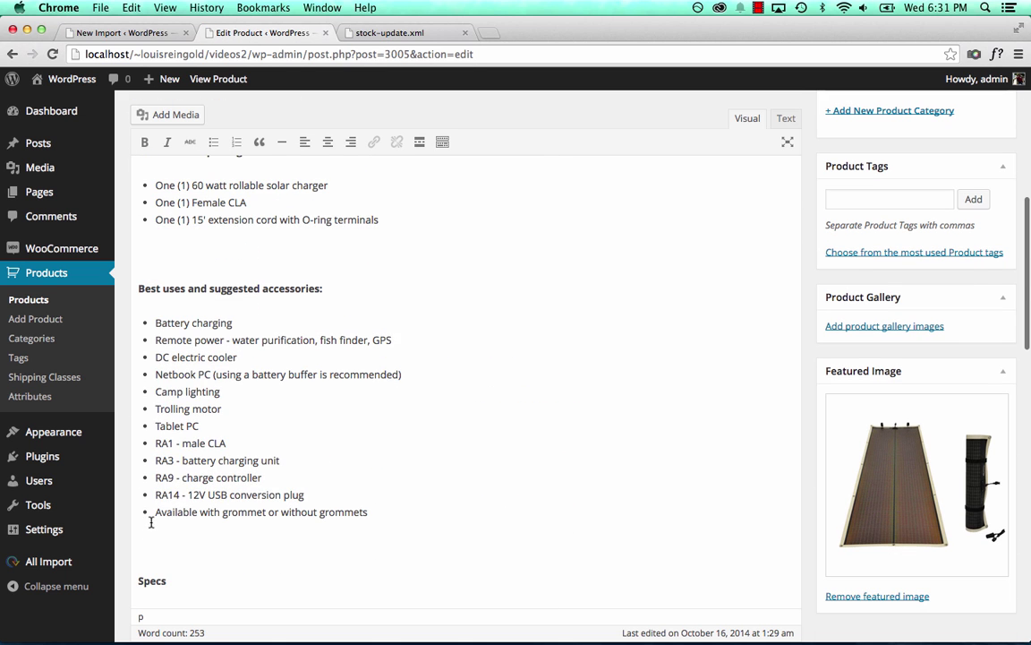
{"action": "left_click", "coordinate": [164, 555]}
{"action": "scroll", "coordinate": [400, 450], "scroll_direction": "down", "scroll_amount": 2}
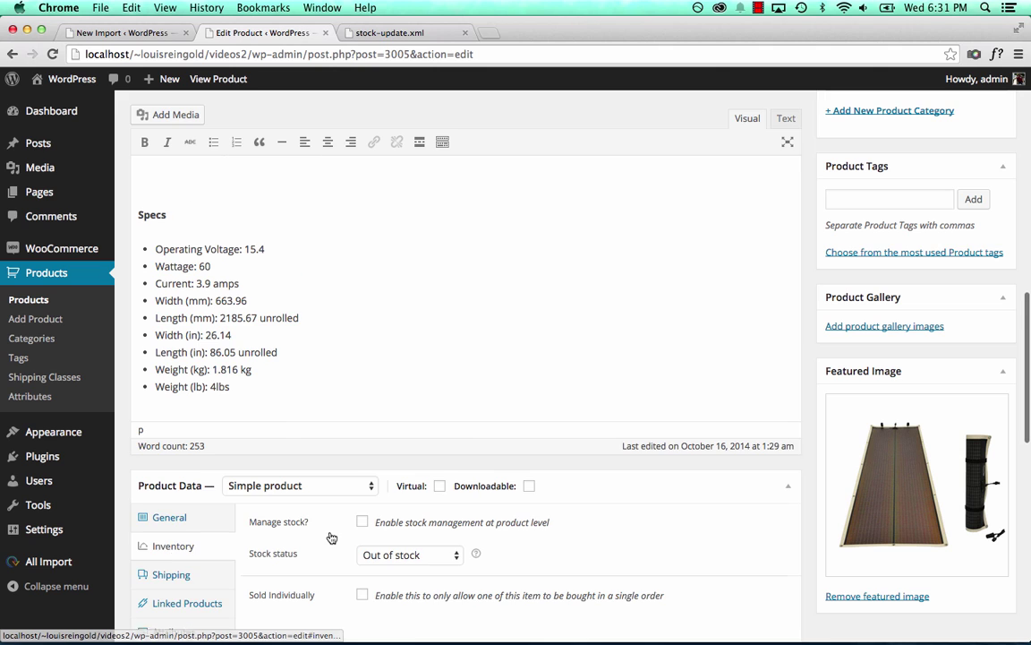
- Enable stock management at product level and examine the stock quantity and stock status options without saving the product
{"action": "left_click", "coordinate": [361, 441]}
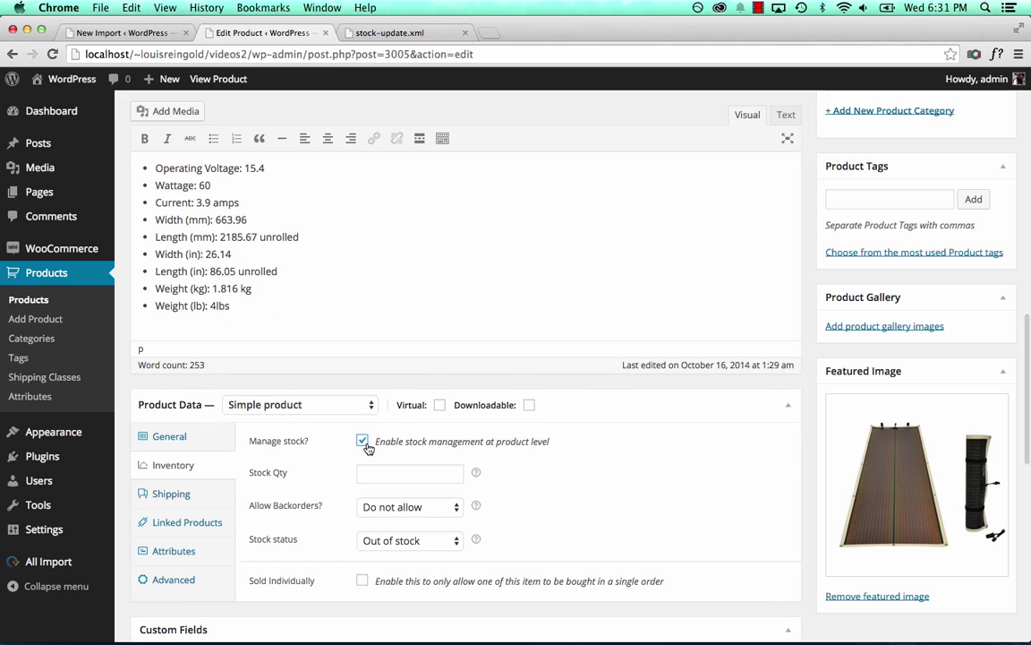
{"action": "left_click", "coordinate": [413, 474]}
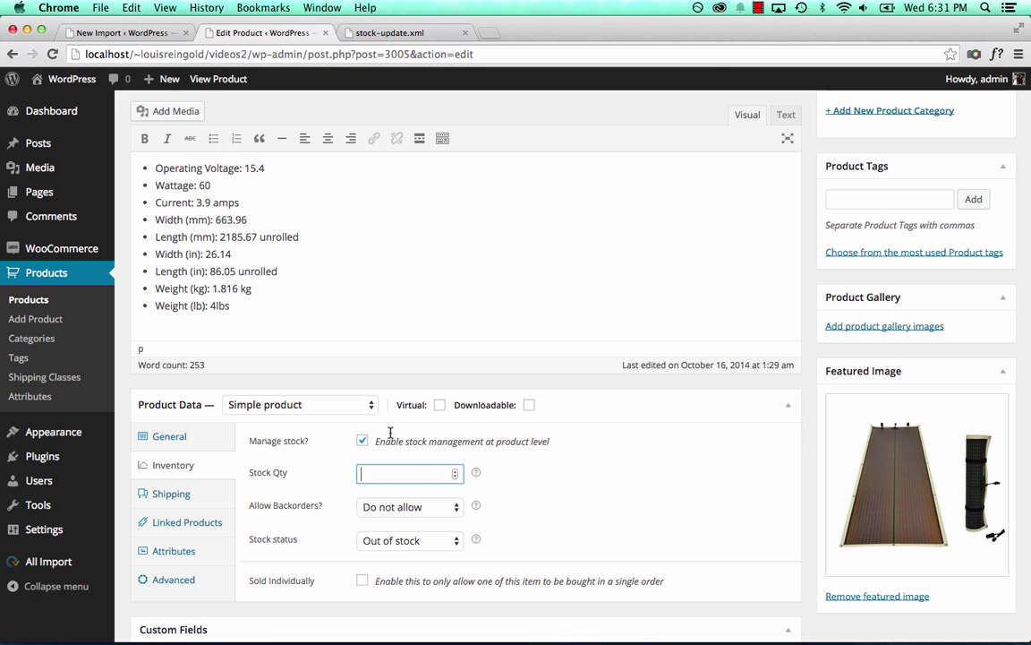
{"action": "left_click", "coordinate": [404, 541]}
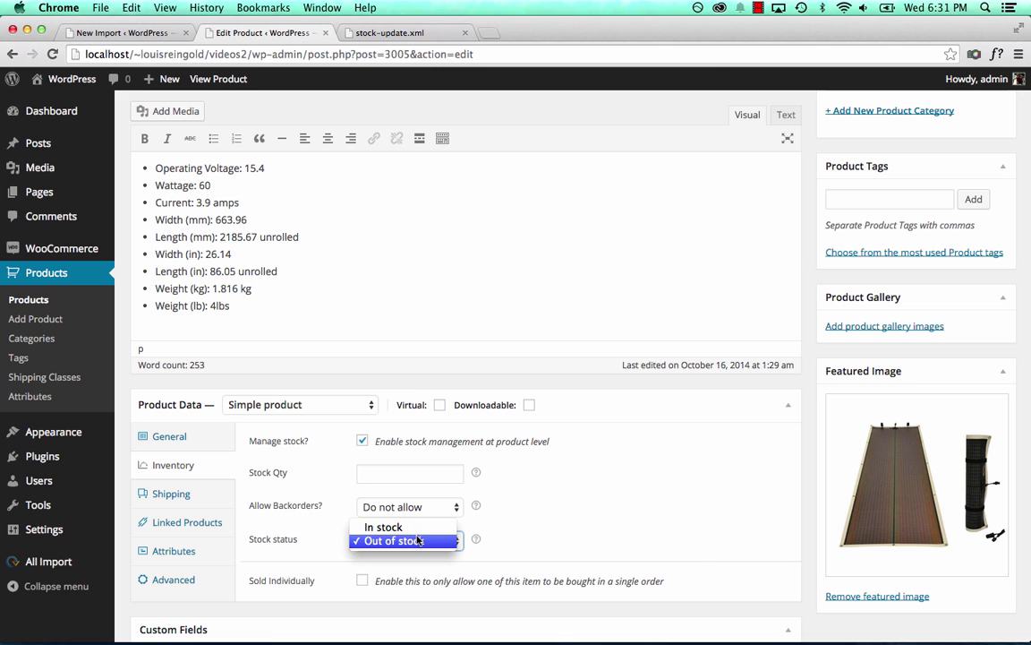
{"action": "left_click", "coordinate": [411, 541]}
- Return to the stock update import, keep the product element as the record, and continue to the import template
{"action": "left_click", "coordinate": [148, 33]}
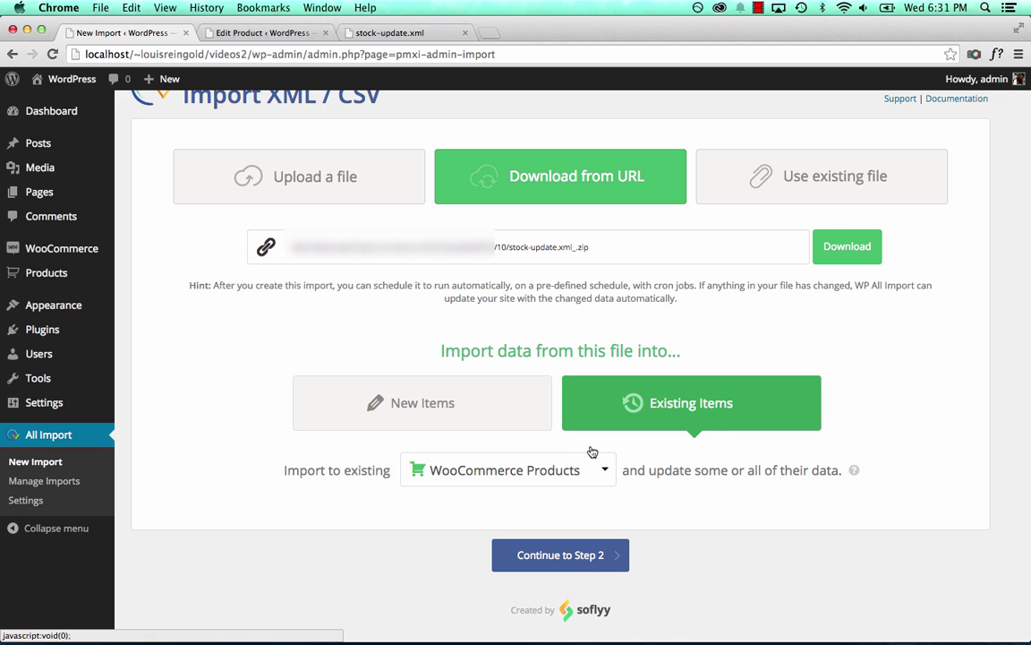
{"action": "left_click", "coordinate": [586, 557]}
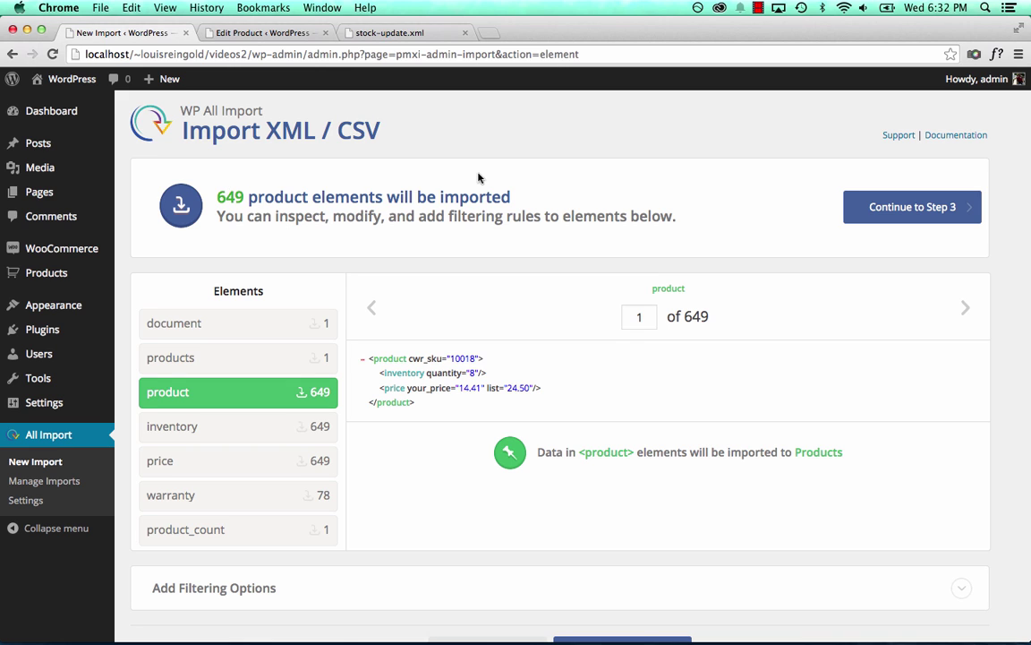
{"action": "left_click", "coordinate": [914, 208]}
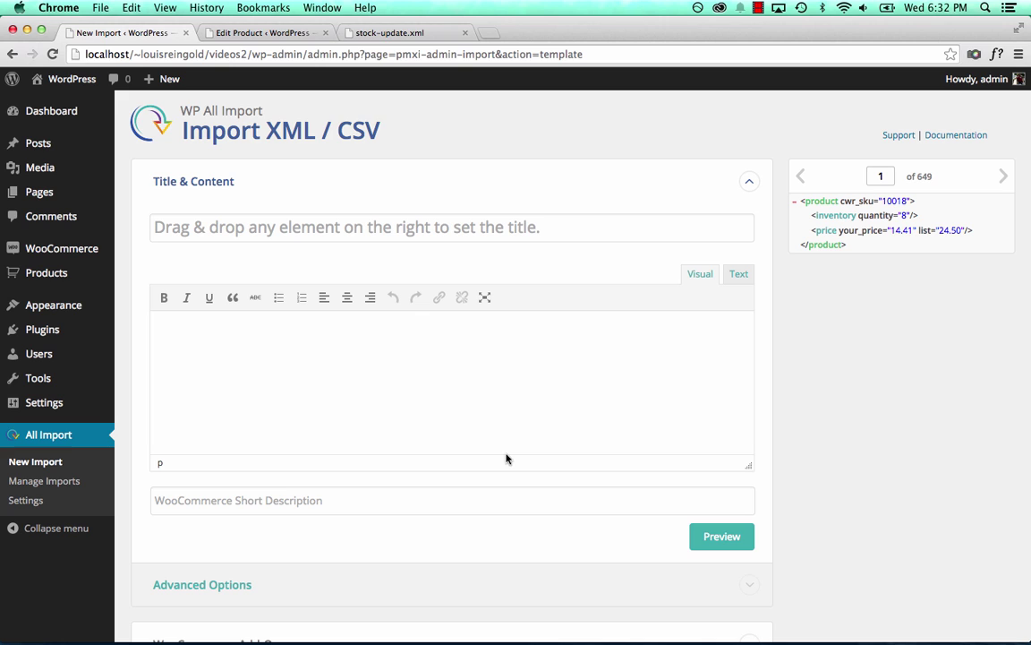
- Fill the template's title with the placeholder text "asdlskja" and its content with "asldkj"
{"action": "scroll", "coordinate": [621, 405], "scroll_direction": "down", "scroll_amount": 2}
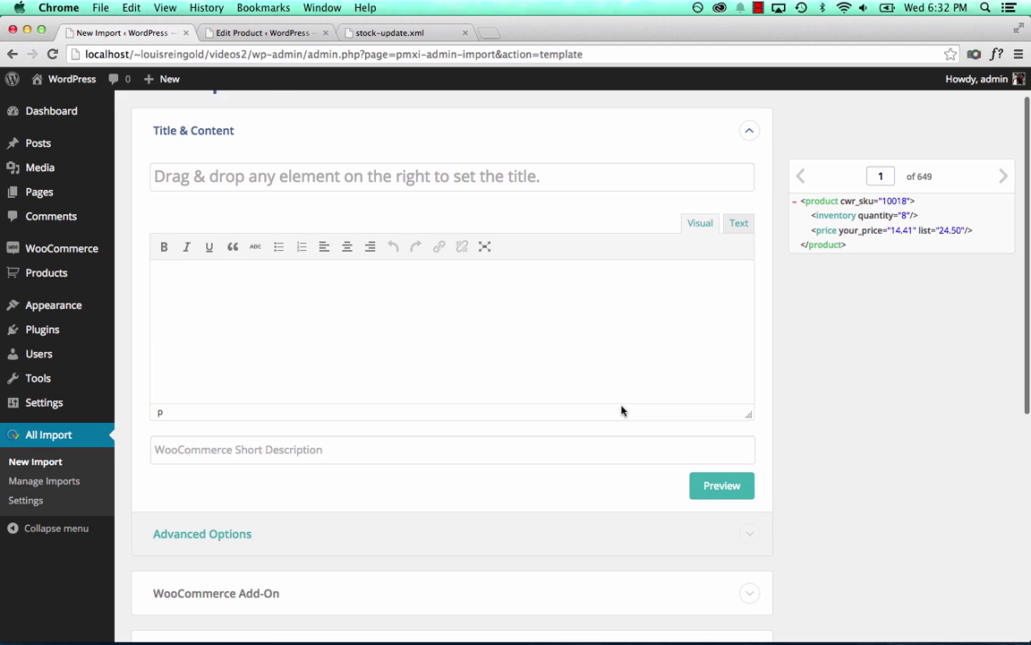
{"action": "left_click", "coordinate": [438, 179]}
{"action": "type", "text": "asdlskja"}
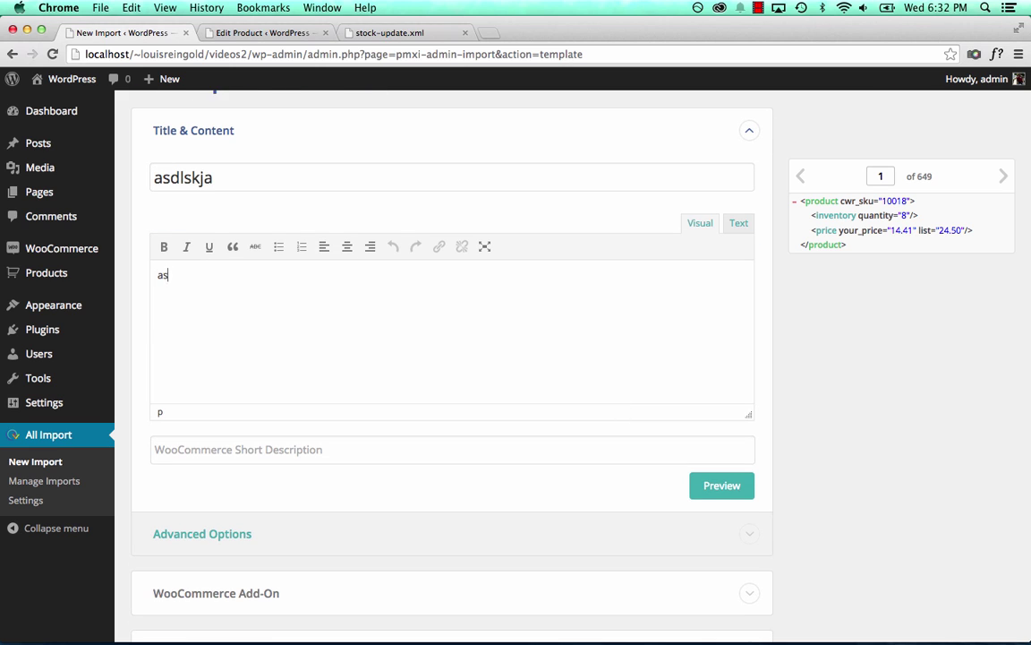
{"action": "type", "text": "ldkj"}
{"action": "scroll", "coordinate": [394, 367], "scroll_direction": "down", "scroll_amount": 1}
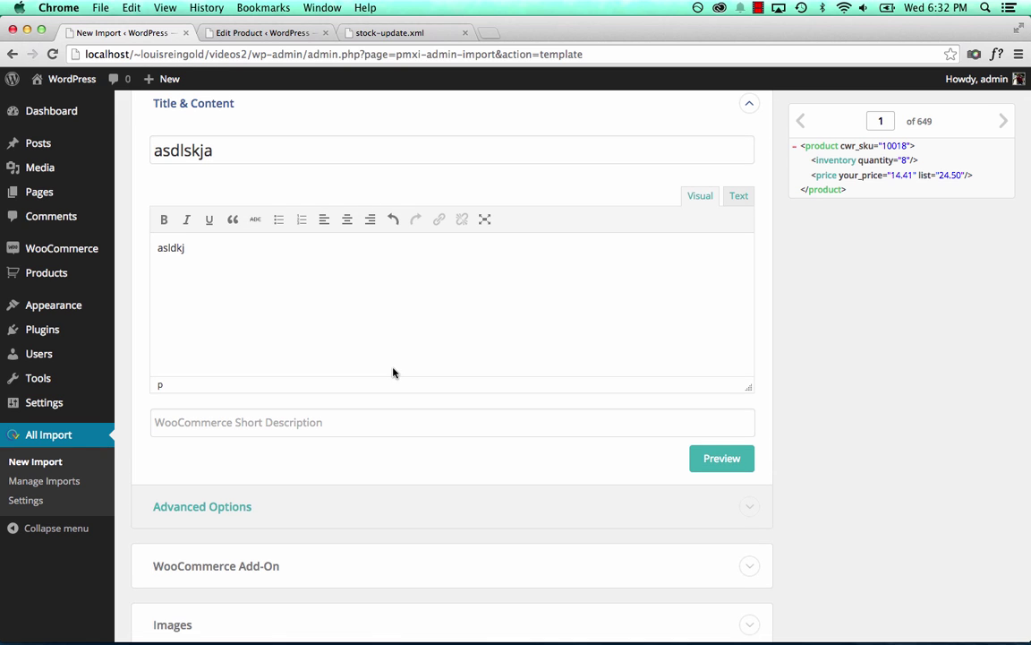
- Expand the WooCommerce Add-On section of the import template and show its inventory options
{"action": "scroll", "coordinate": [834, 345], "scroll_direction": "down", "scroll_amount": 2}
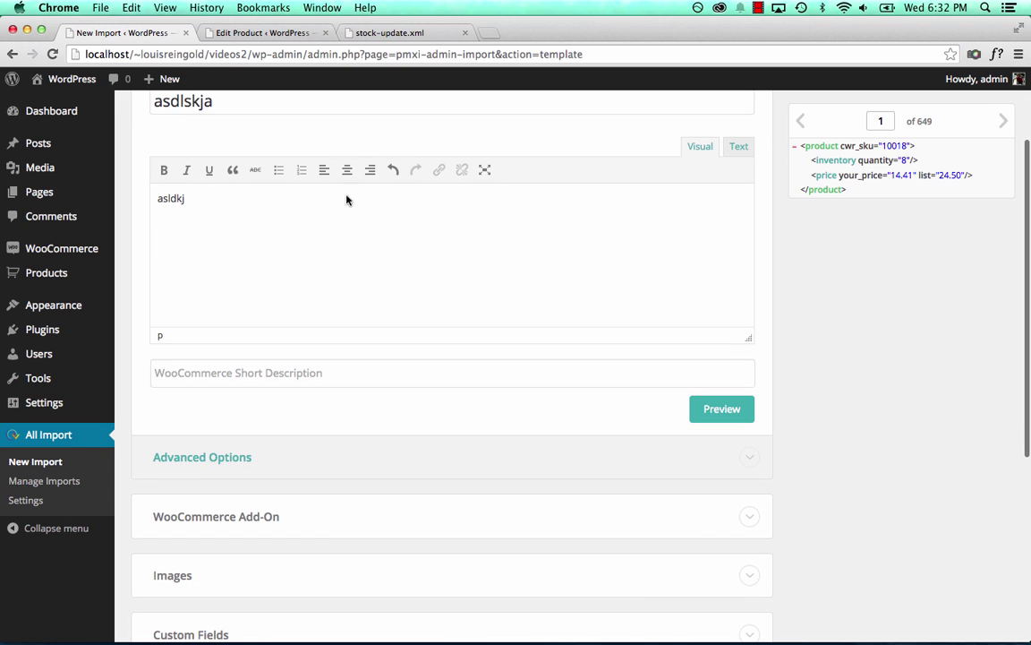
{"action": "scroll", "coordinate": [387, 242], "scroll_direction": "down", "scroll_amount": 4}
{"action": "left_click", "coordinate": [313, 417]}
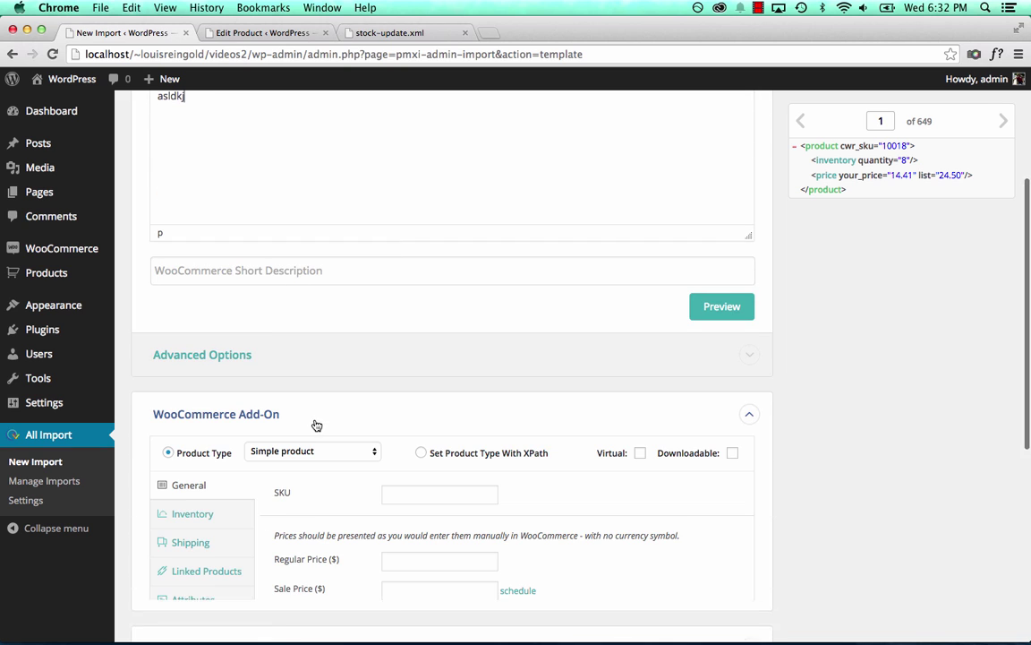
{"action": "scroll", "coordinate": [408, 430], "scroll_direction": "down", "scroll_amount": 1}
{"action": "scroll", "coordinate": [408, 429], "scroll_direction": "down", "scroll_amount": 5}
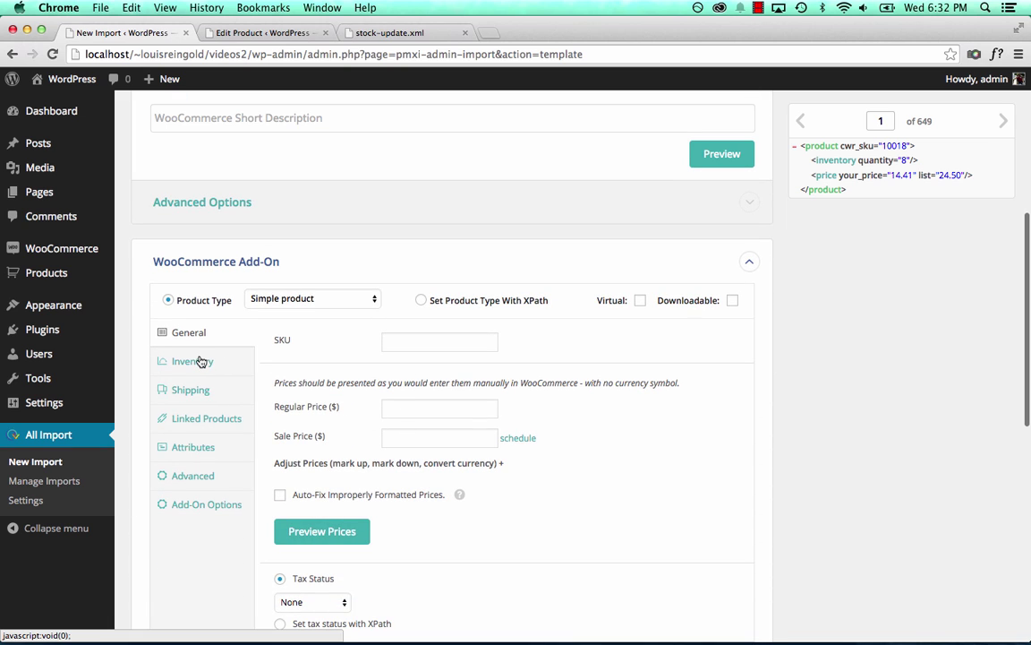
{"action": "left_click", "coordinate": [202, 360]}
{"action": "scroll", "coordinate": [472, 379], "scroll_direction": "down", "scroll_amount": 1}
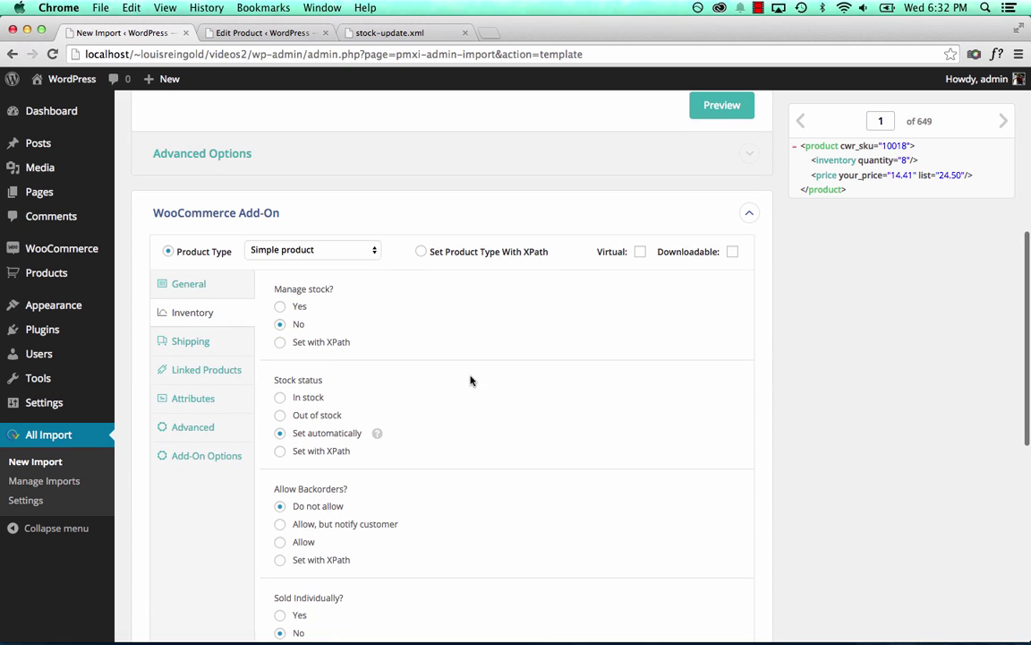
- Enable stock management and map the stock quantity to the inventory element's quantity attribute from the XML record
{"action": "left_click", "coordinate": [281, 306]}
{"action": "left_click", "coordinate": [417, 383]}
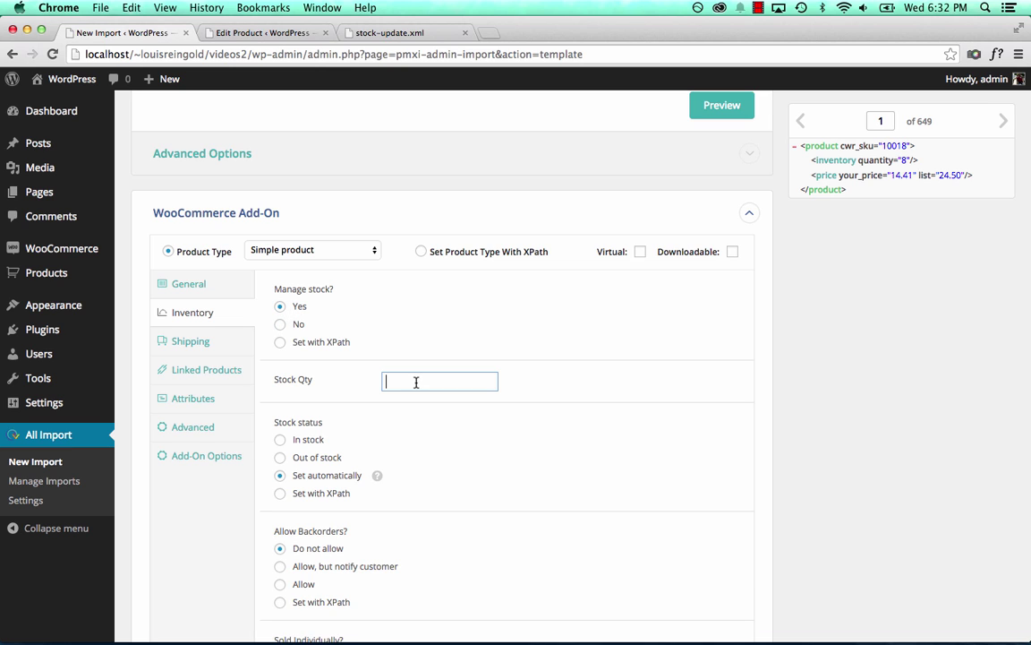
{"action": "left_click_drag", "start_coordinate": [875, 160], "coordinate": [484, 383]}
- Try the in-stock and out-of-stock statuses, return the stock status to Set automatically, and continue to the import settings
{"action": "scroll", "coordinate": [537, 397], "scroll_direction": "down", "scroll_amount": 1}
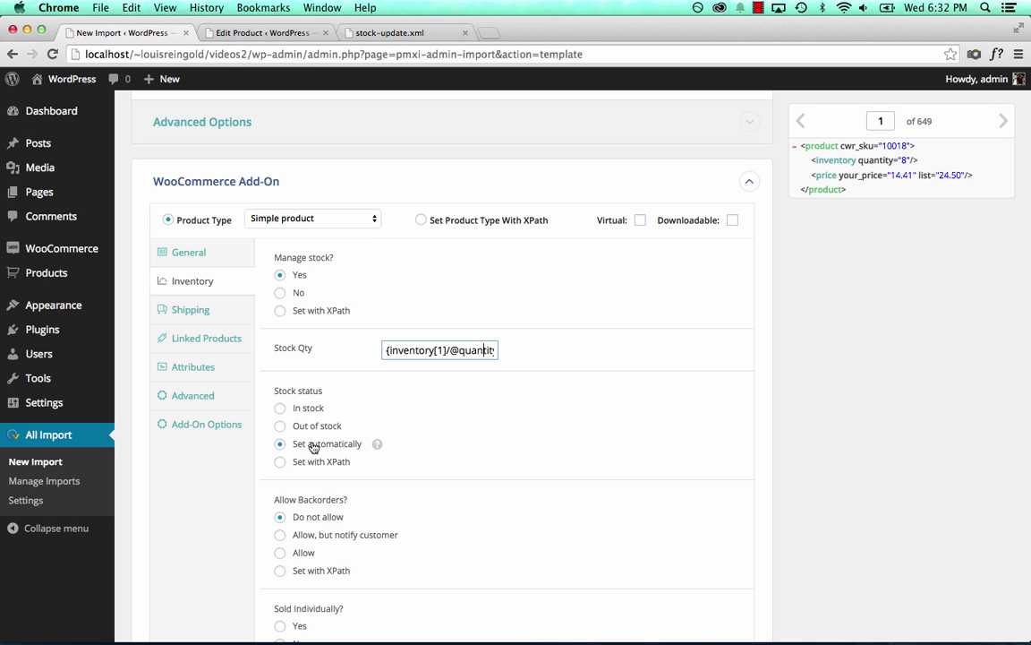
{"action": "left_click", "coordinate": [314, 409]}
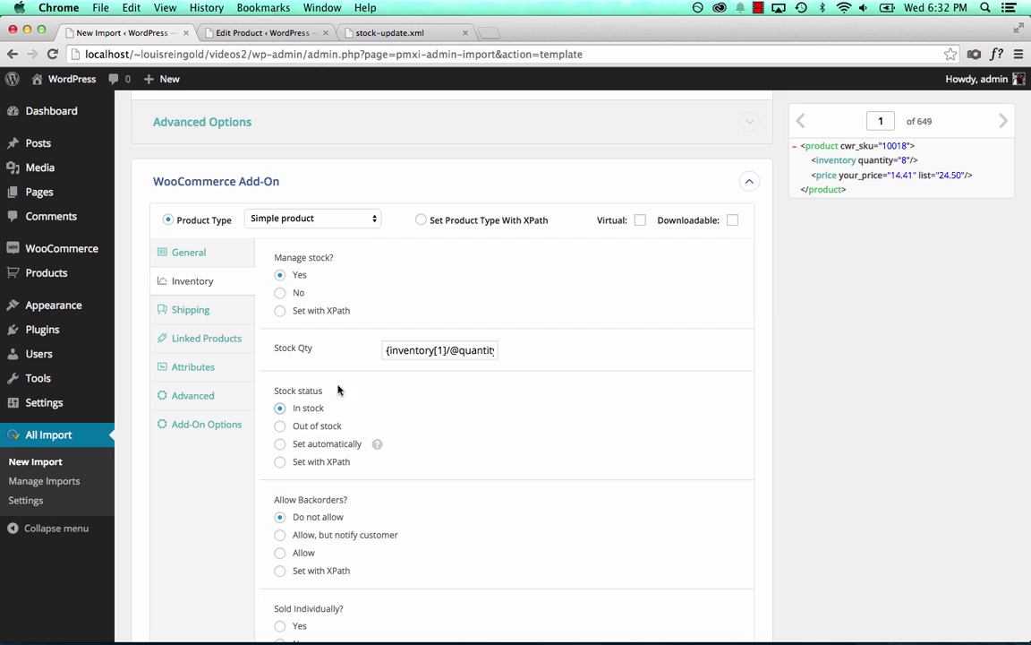
{"action": "left_click", "coordinate": [304, 425]}
{"action": "scroll", "coordinate": [894, 461], "scroll_direction": "down", "scroll_amount": 1}
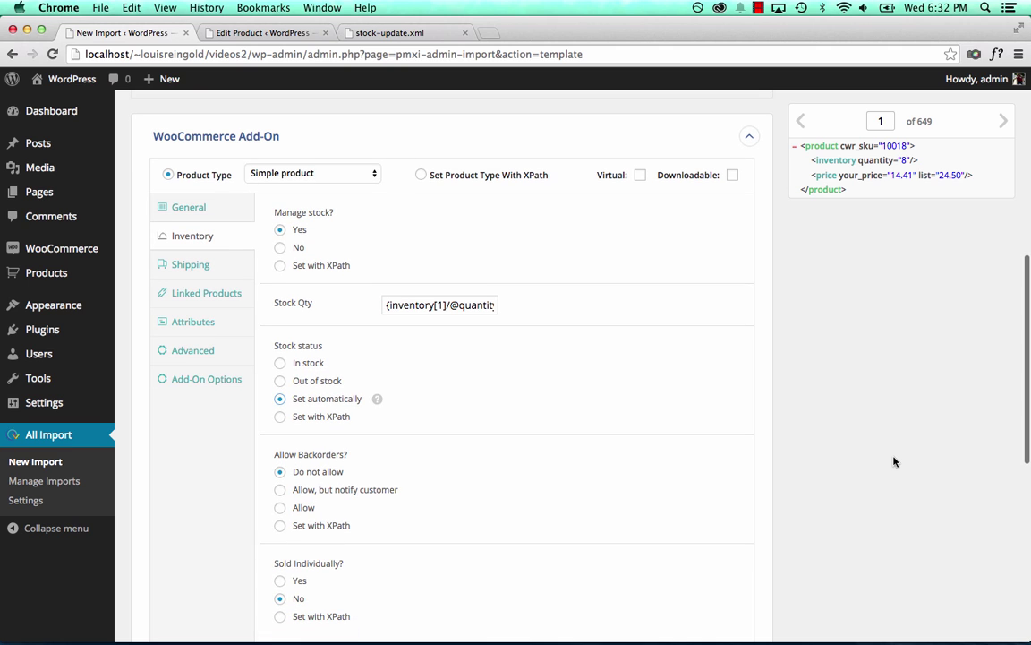
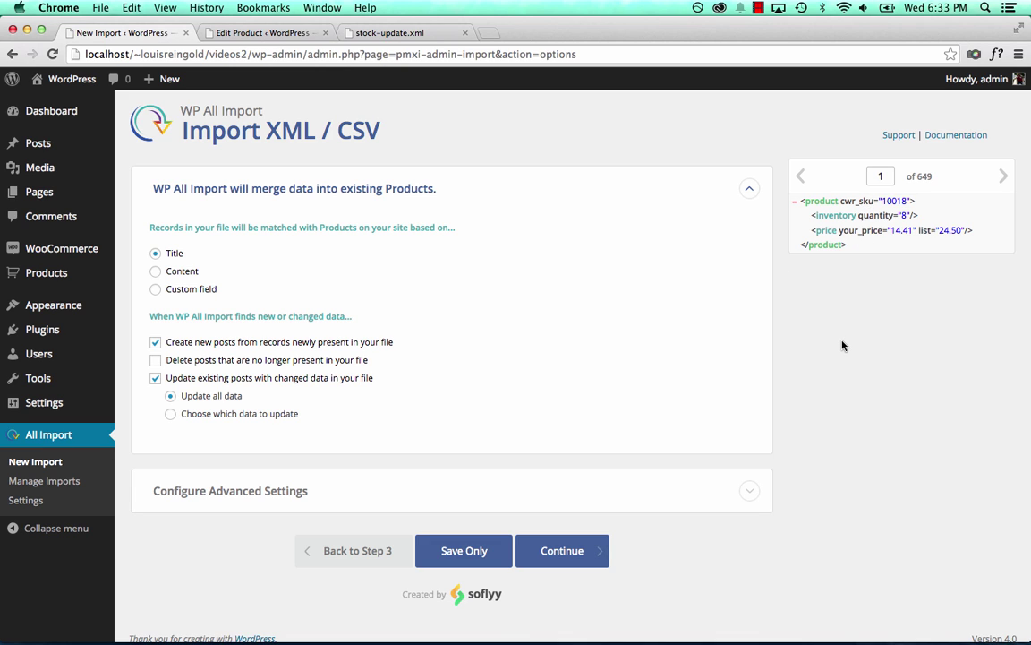
- Choose a custom field as the basis for matching the file's records with existing products
{"action": "left_click", "coordinate": [191, 289]}
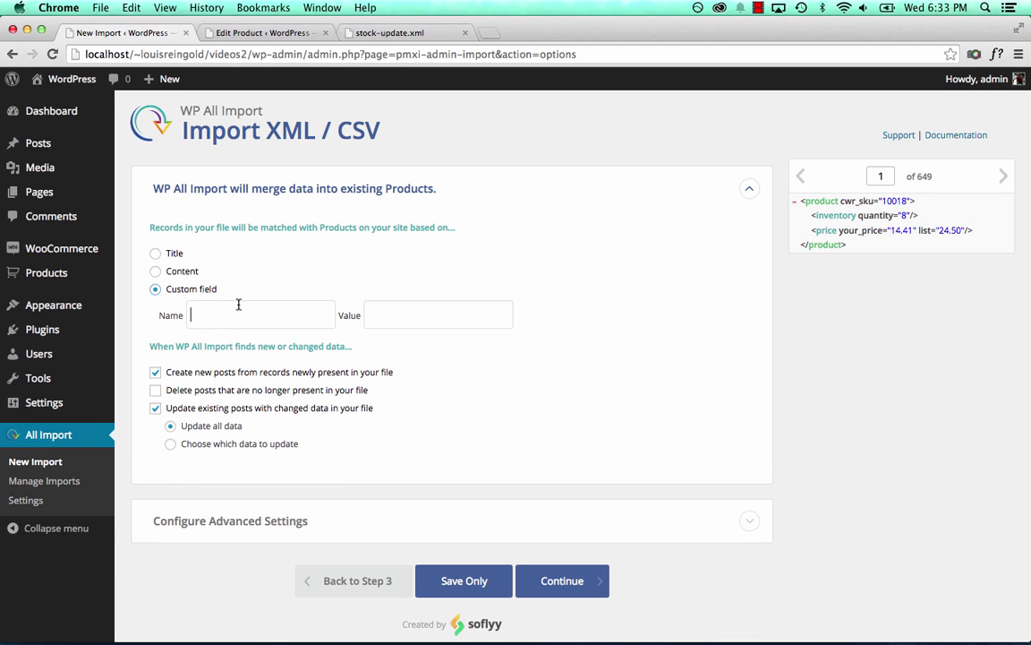
{"action": "left_click", "coordinate": [269, 309]}
{"action": "left_click", "coordinate": [856, 355]}
- Revisit the stock quantity field on the product edit page and return to the import settings
{"action": "left_click", "coordinate": [240, 32]}
{"action": "left_click", "coordinate": [416, 473]}
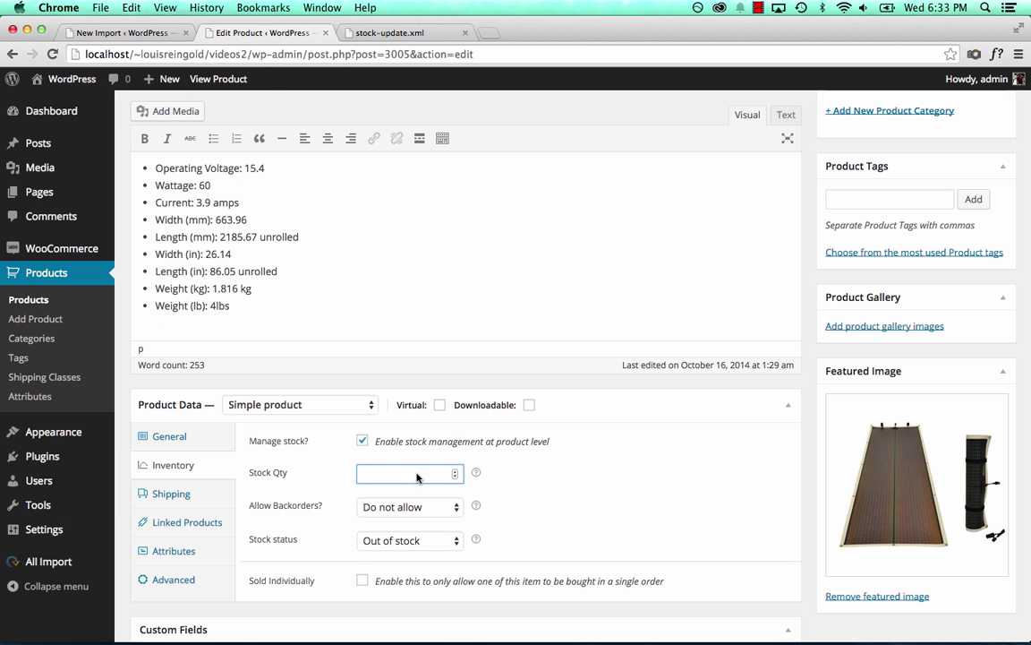
{"action": "left_click", "coordinate": [89, 31]}
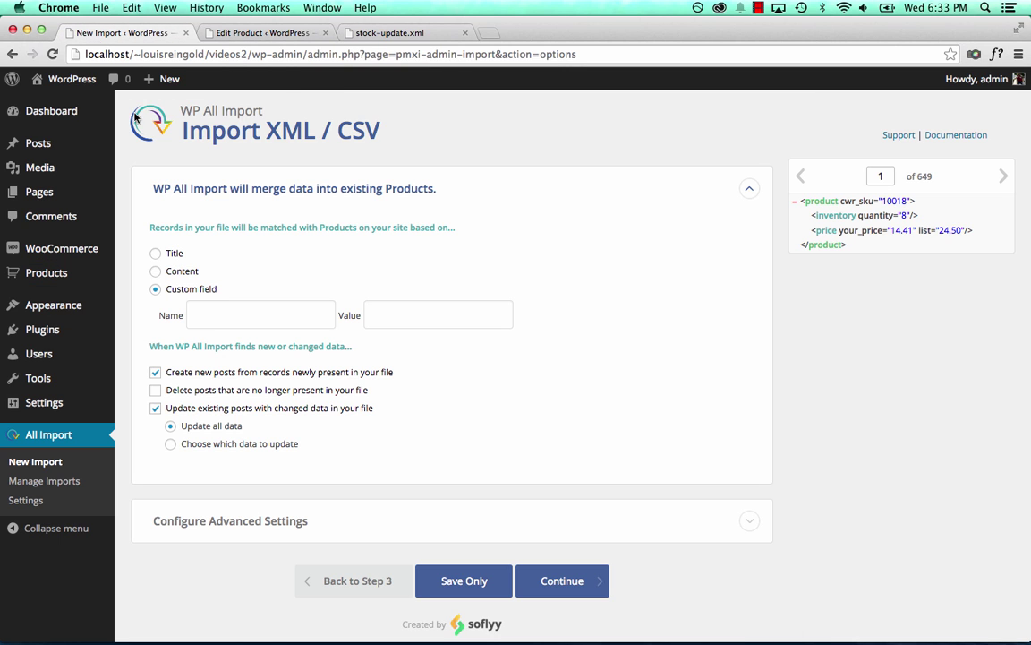
{"action": "left_click", "coordinate": [217, 314]}
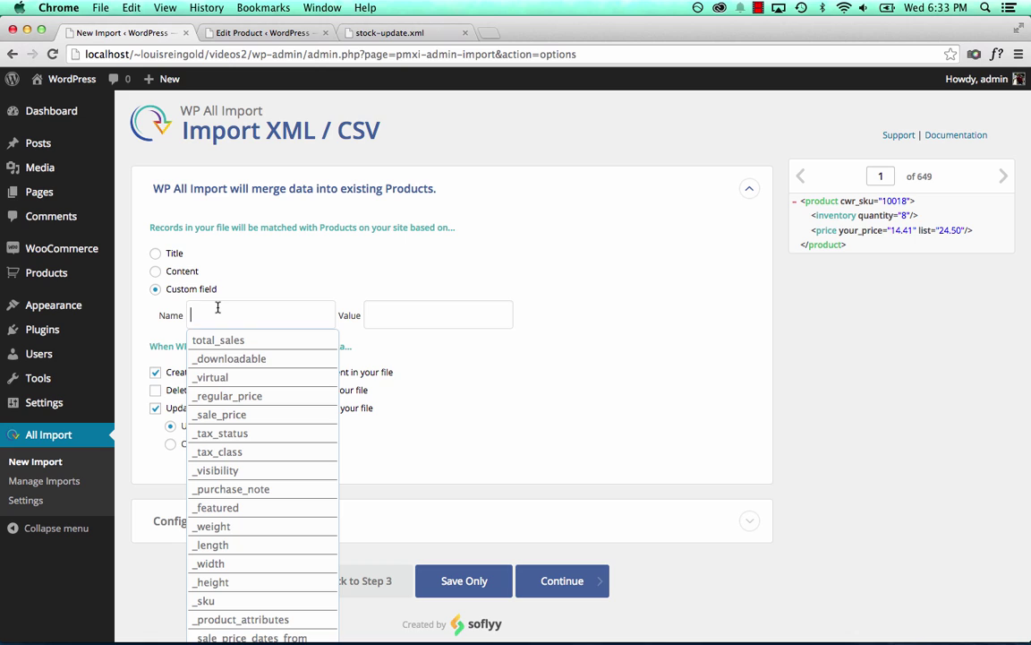
{"action": "type", "text": "_sku"}
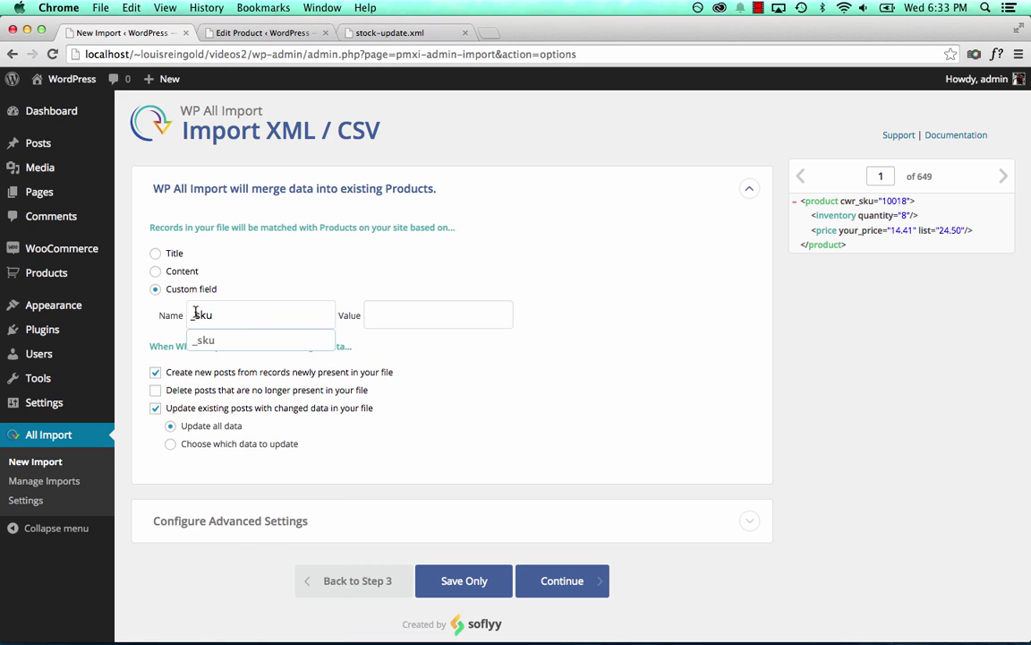
{"action": "left_click", "coordinate": [203, 341]}
{"action": "left_click", "coordinate": [399, 317]}
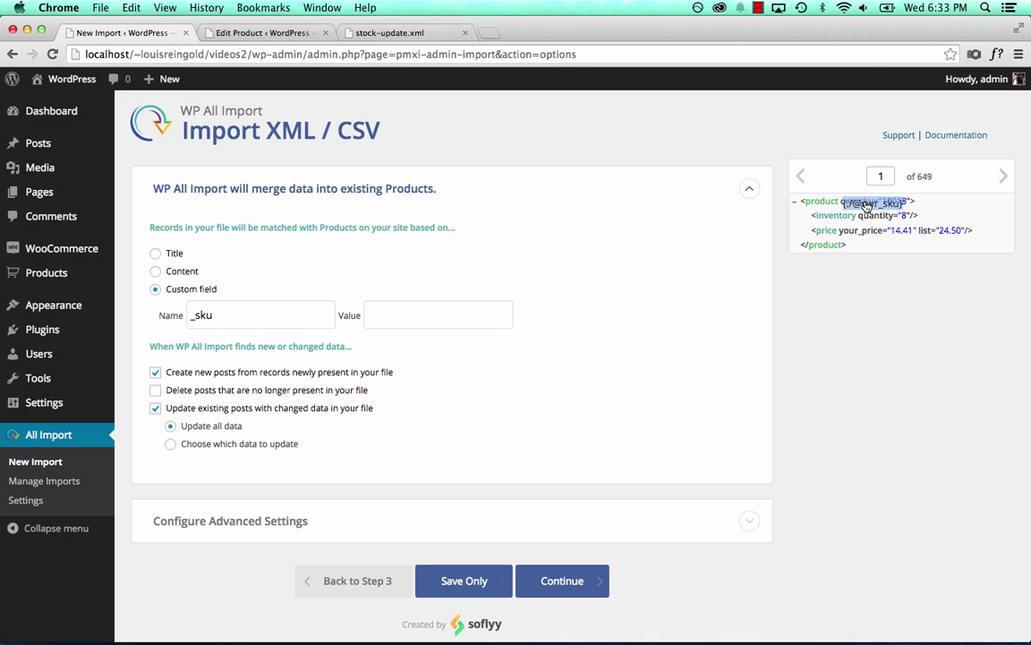
{"action": "left_click_drag", "start_coordinate": [862, 205], "coordinate": [492, 312]}
{"action": "left_click", "coordinate": [498, 313]}
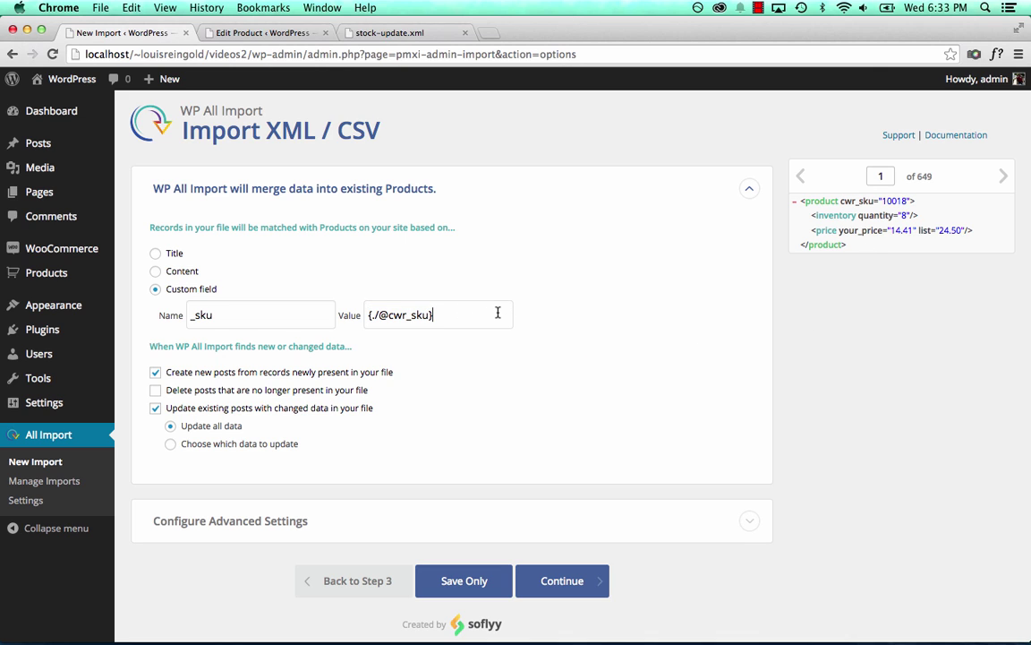
- Examine the name and value of the custom field used for matching against the existing products
{"action": "left_click", "coordinate": [257, 322]}
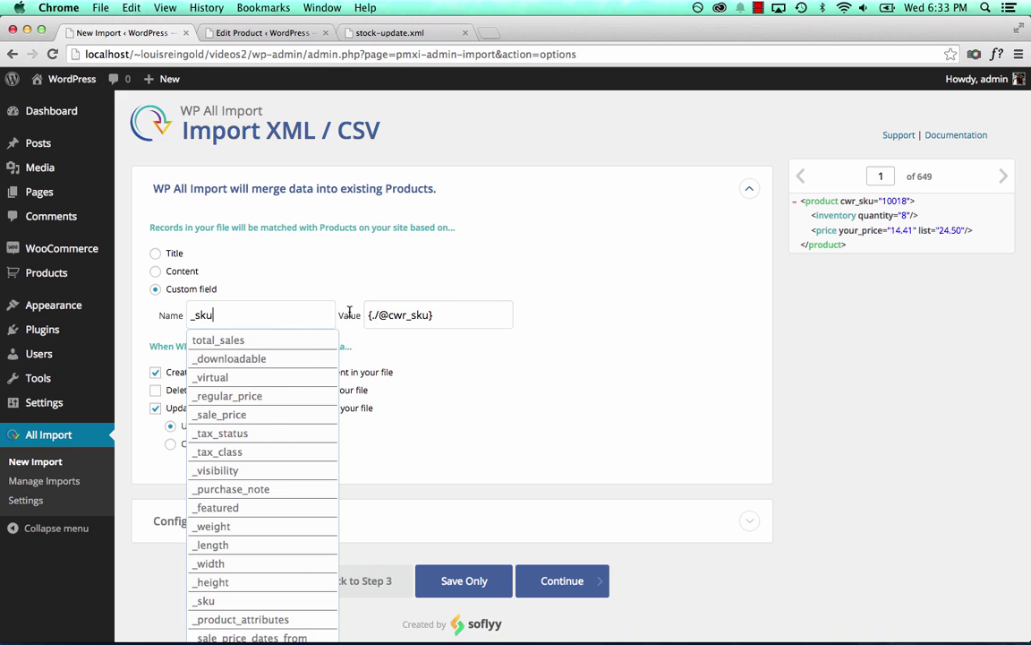
{"action": "left_click", "coordinate": [314, 309]}
{"action": "left_click", "coordinate": [268, 312]}
{"action": "left_click", "coordinate": [317, 312]}
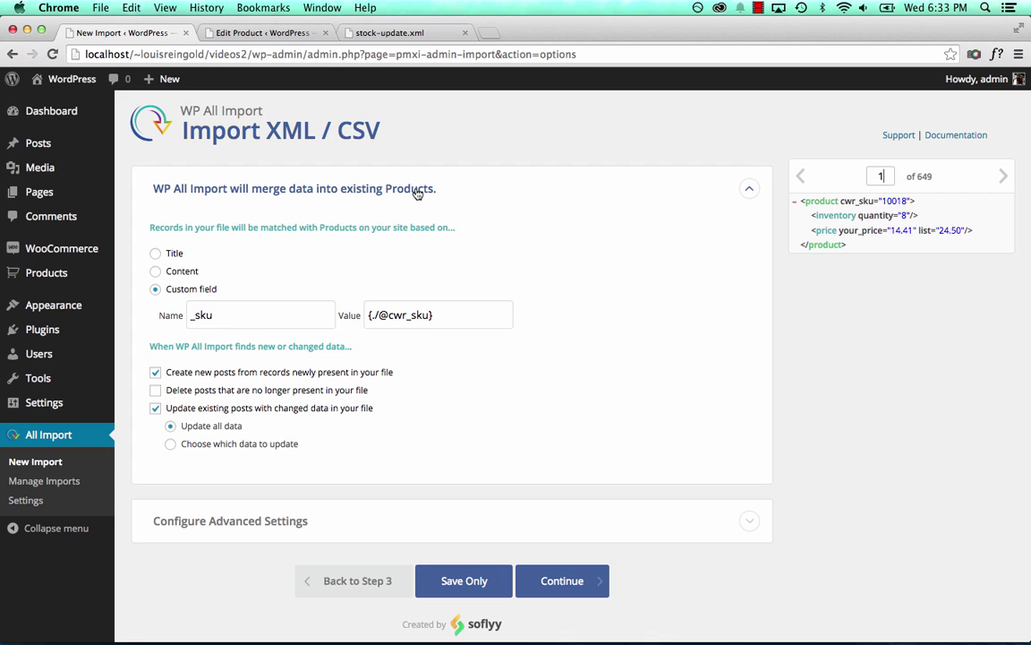
{"action": "left_click_drag", "start_coordinate": [235, 315], "coordinate": [186, 317]}
{"action": "left_click", "coordinate": [240, 316]}
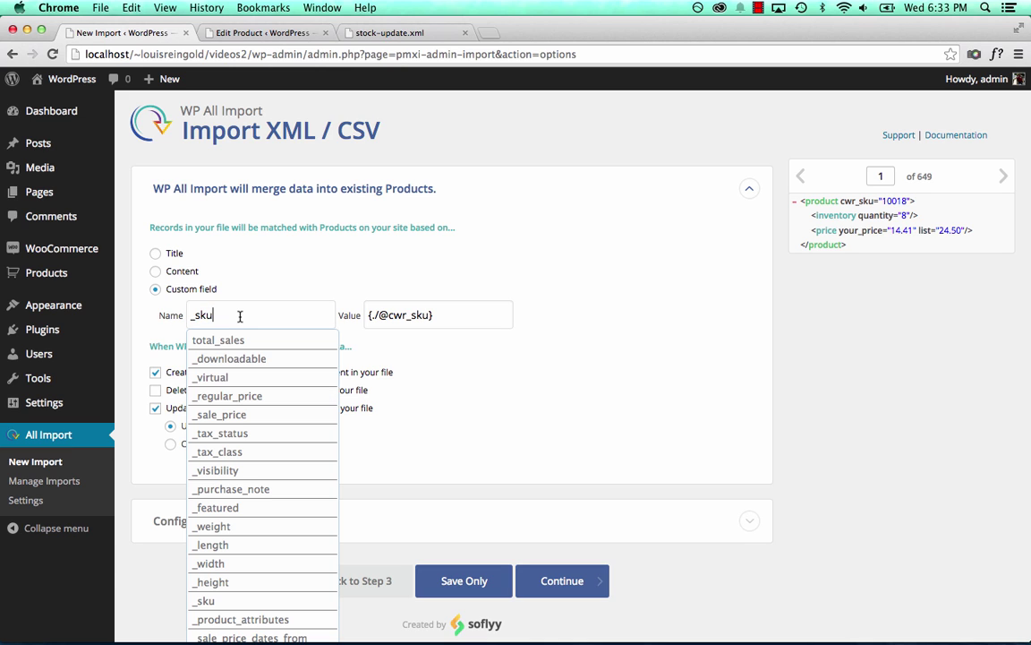
{"action": "left_click", "coordinate": [426, 316]}
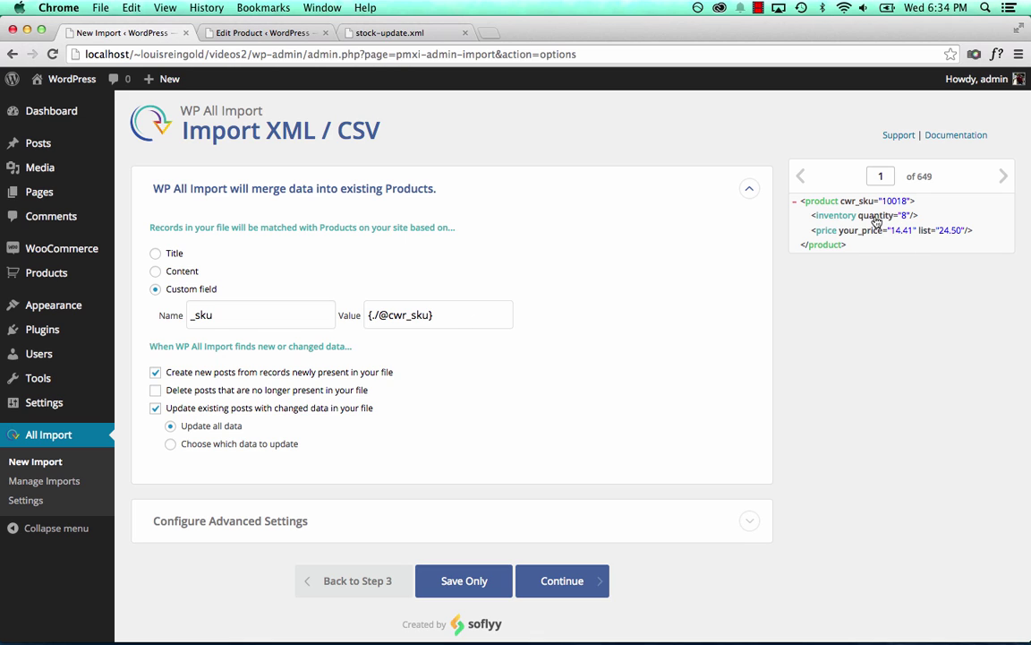
- Page through the stock file's records up to record 4 and compare their SKUs with the matching custom field
{"action": "left_click", "coordinate": [1009, 182]}
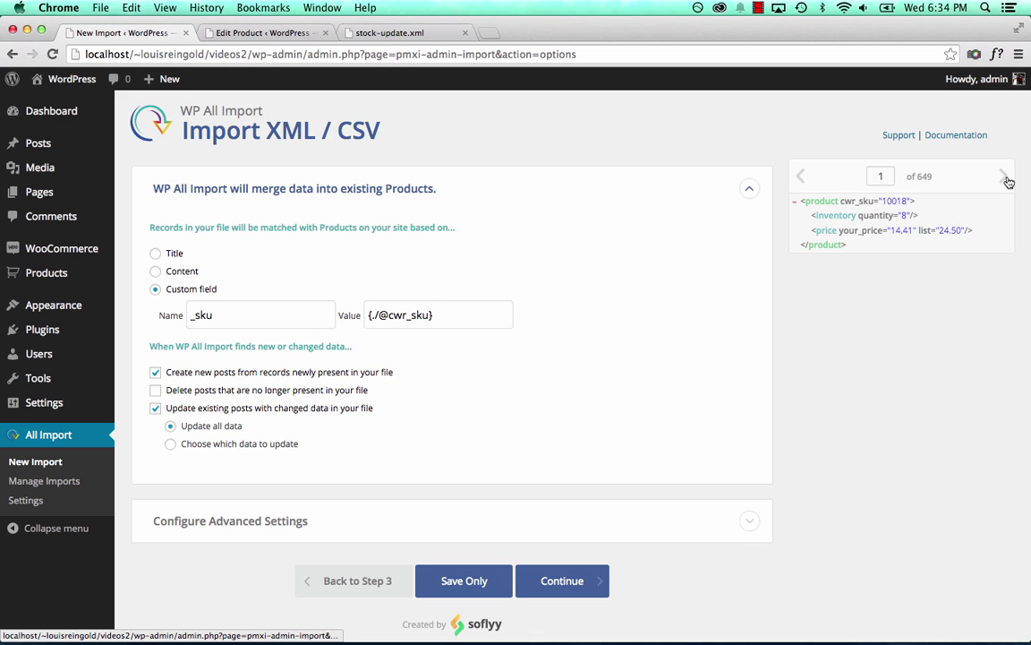
{"action": "left_click", "coordinate": [1008, 181]}
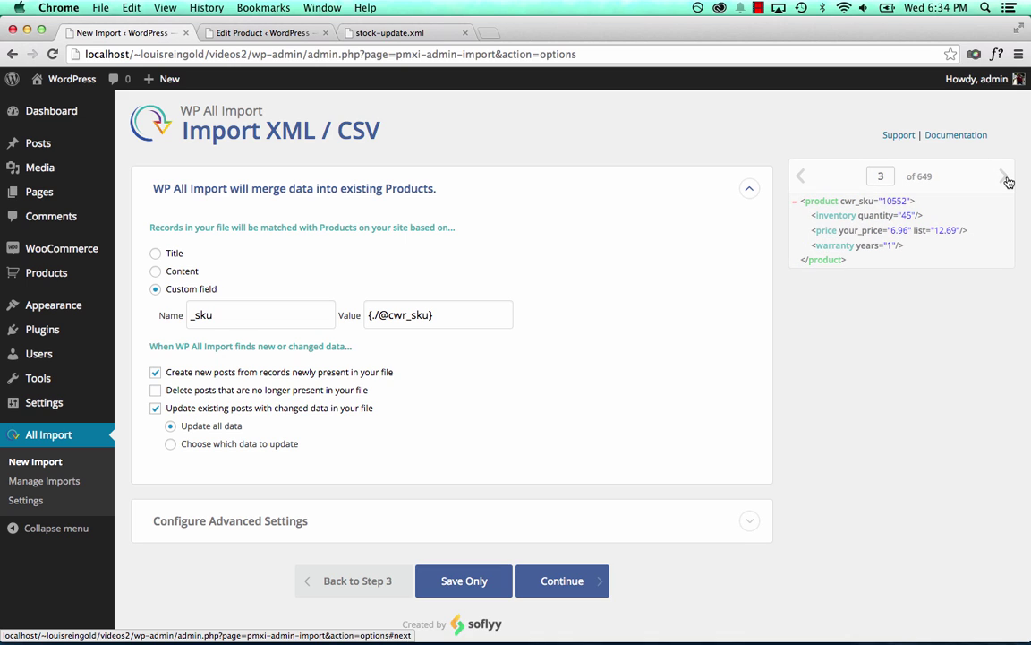
{"action": "left_click", "coordinate": [1008, 181]}
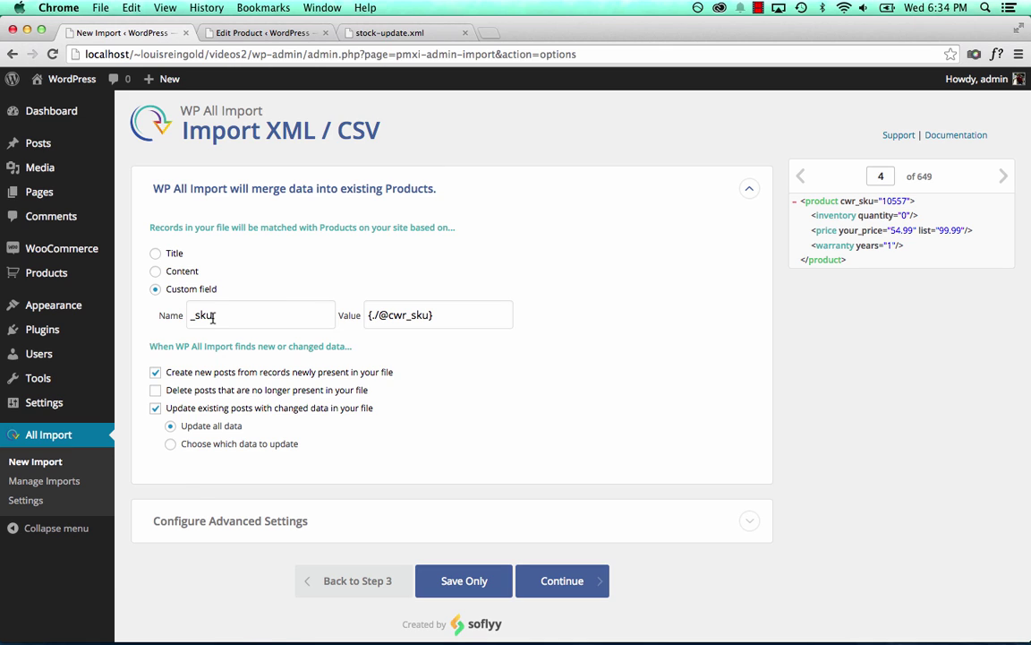
{"action": "left_click", "coordinate": [260, 315]}
{"action": "left_click", "coordinate": [841, 372]}
- Turn off creating new posts from newly present records and opt to choose which data to update in existing posts
{"action": "scroll", "coordinate": [594, 408], "scroll_direction": "down", "scroll_amount": 1}
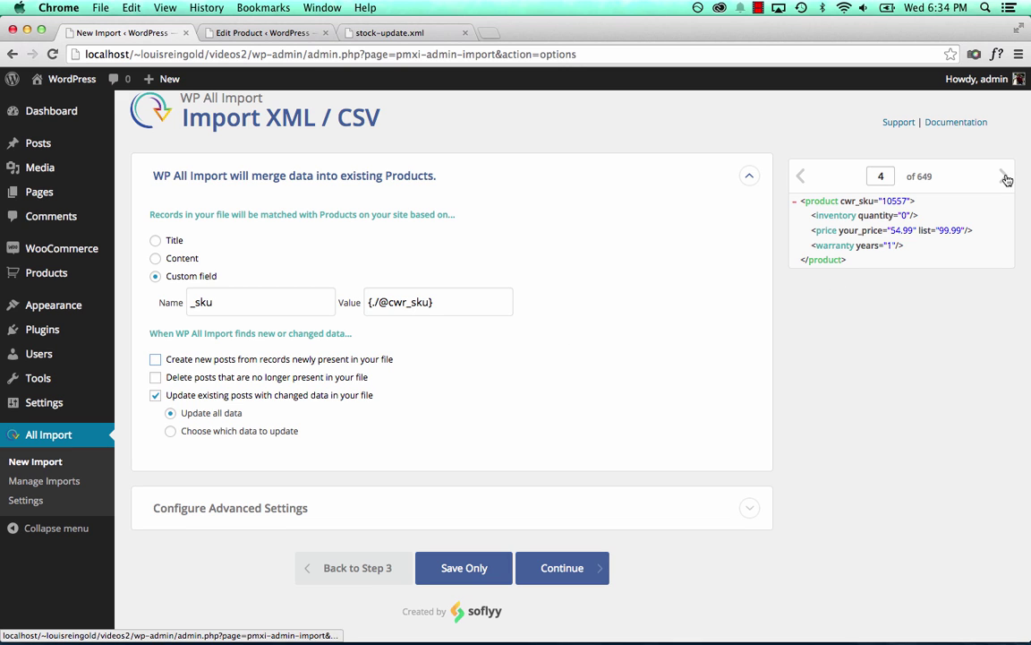
{"action": "scroll", "coordinate": [601, 440], "scroll_direction": "down", "scroll_amount": 2}
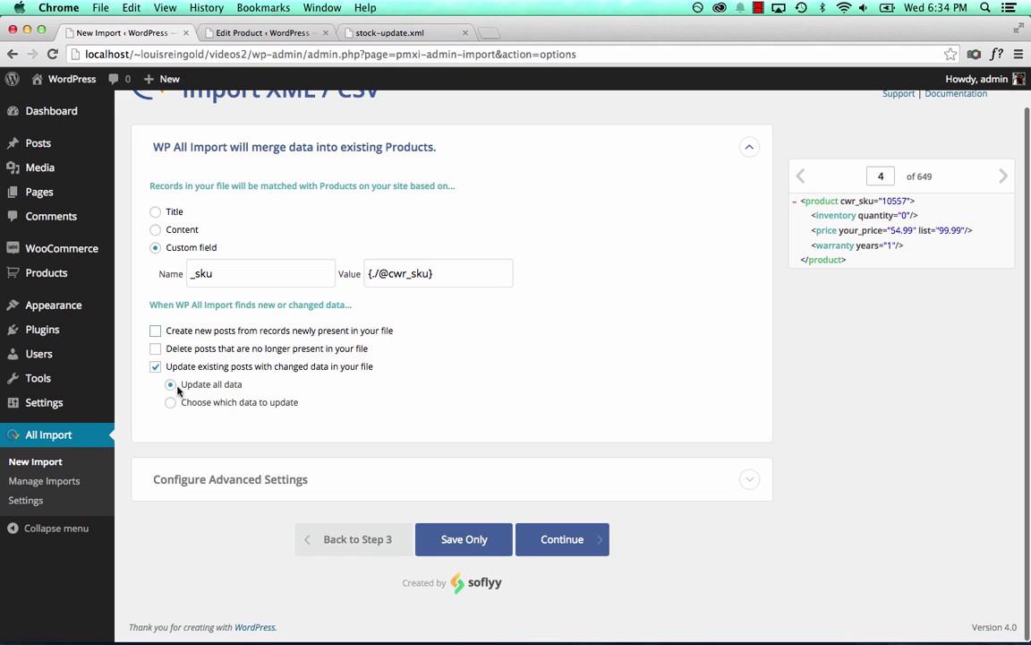
{"action": "left_click", "coordinate": [239, 404]}
{"action": "scroll", "coordinate": [322, 444], "scroll_direction": "down", "scroll_amount": 5}
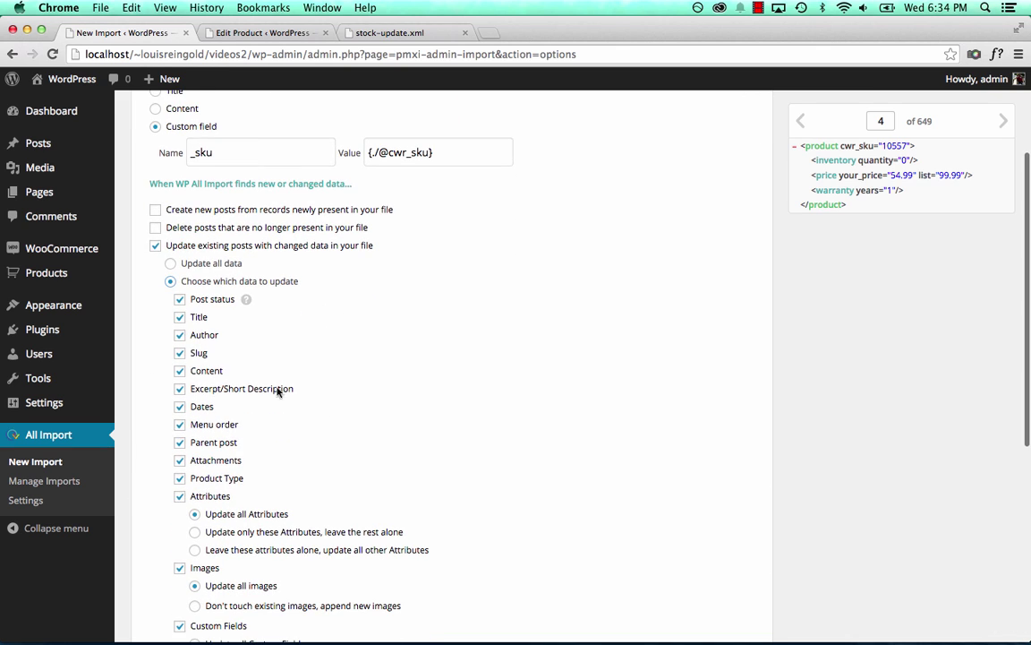
- Exclude post status, title, author, slug, content, excerpt, dates, menu order, parent post, attachments, product type and attributes from the update
{"action": "left_click", "coordinate": [203, 302]}
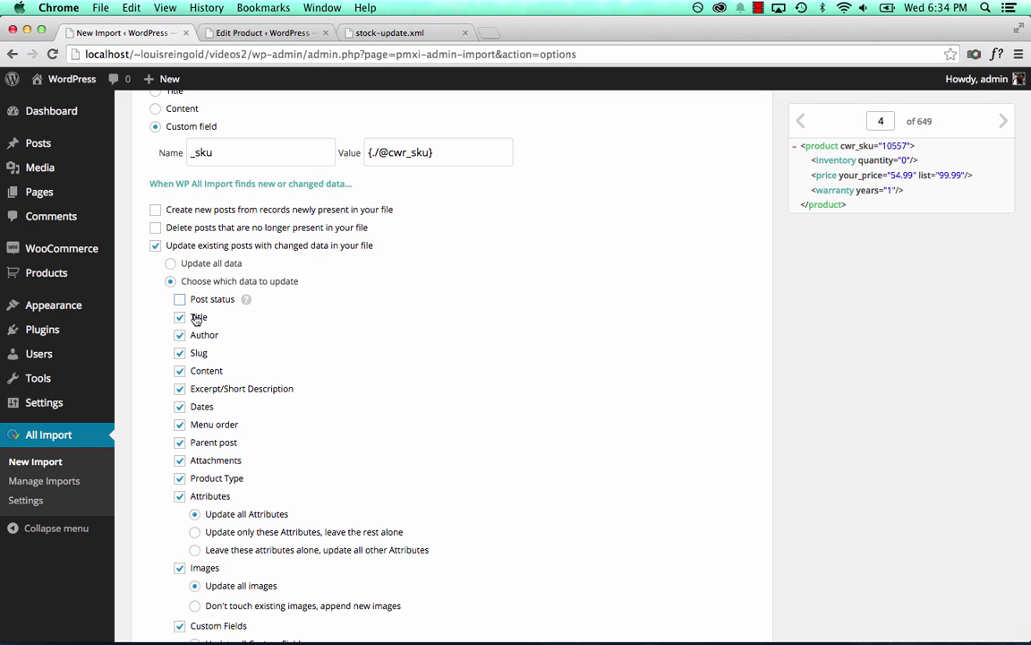
{"action": "left_click", "coordinate": [197, 320]}
{"action": "left_click", "coordinate": [188, 335]}
{"action": "left_click", "coordinate": [191, 353]}
{"action": "left_click", "coordinate": [202, 371]}
{"action": "left_click", "coordinate": [209, 389]}
{"action": "left_click", "coordinate": [203, 408]}
{"action": "left_click", "coordinate": [197, 425]}
{"action": "left_click", "coordinate": [193, 442]}
{"action": "left_click", "coordinate": [223, 462]}
{"action": "left_click", "coordinate": [204, 479]}
{"action": "left_click", "coordinate": [199, 496]}
- Exclude images and taxonomies from the update, leaving custom fields selected
{"action": "scroll", "coordinate": [199, 519], "scroll_direction": "down", "scroll_amount": 2}
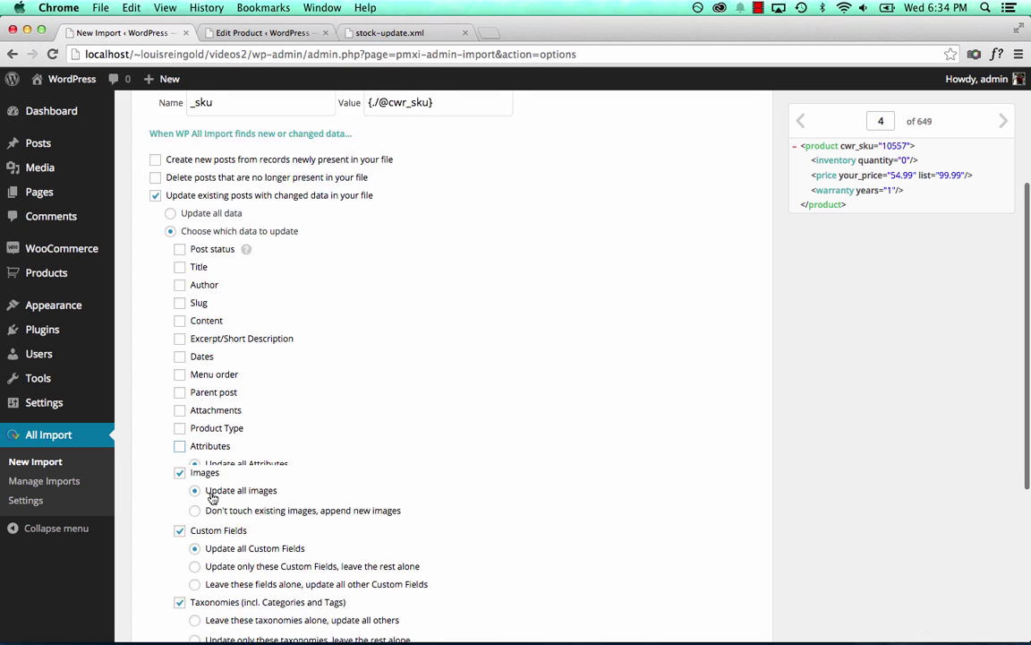
{"action": "left_click", "coordinate": [202, 449]}
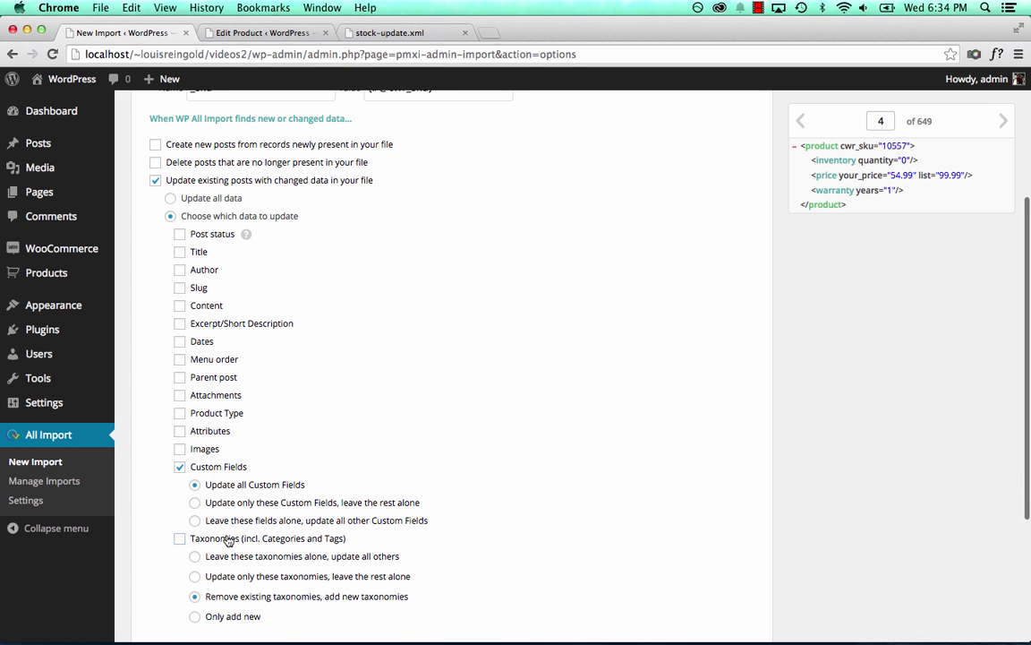
{"action": "left_click", "coordinate": [187, 537]}
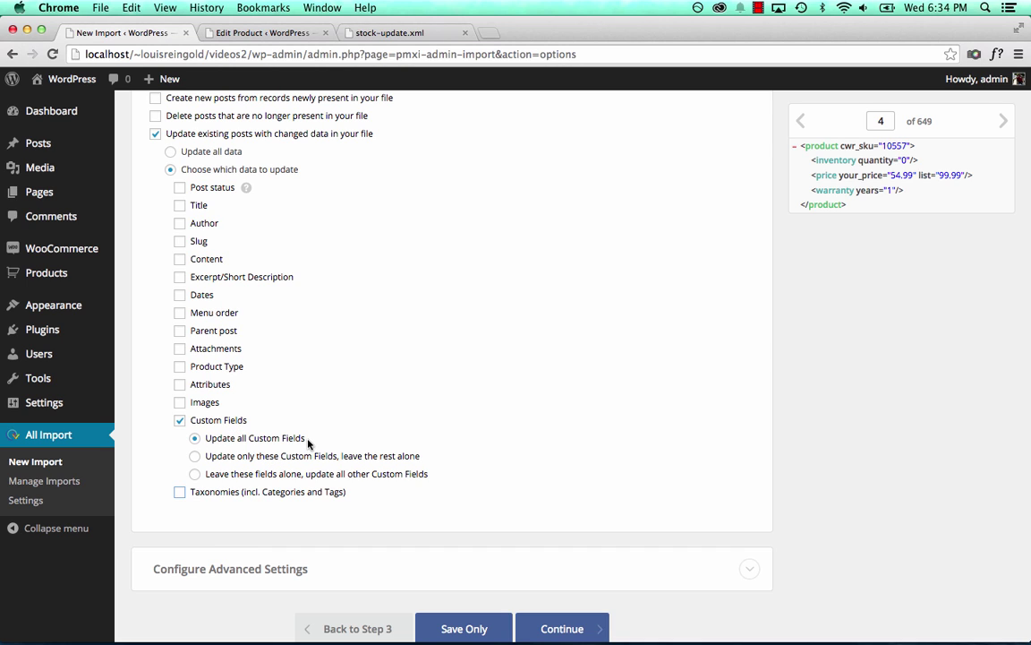
- Restrict the custom field update to only specified fields, leaving the rest alone, and add _stock to the list
{"action": "left_click", "coordinate": [263, 458]}
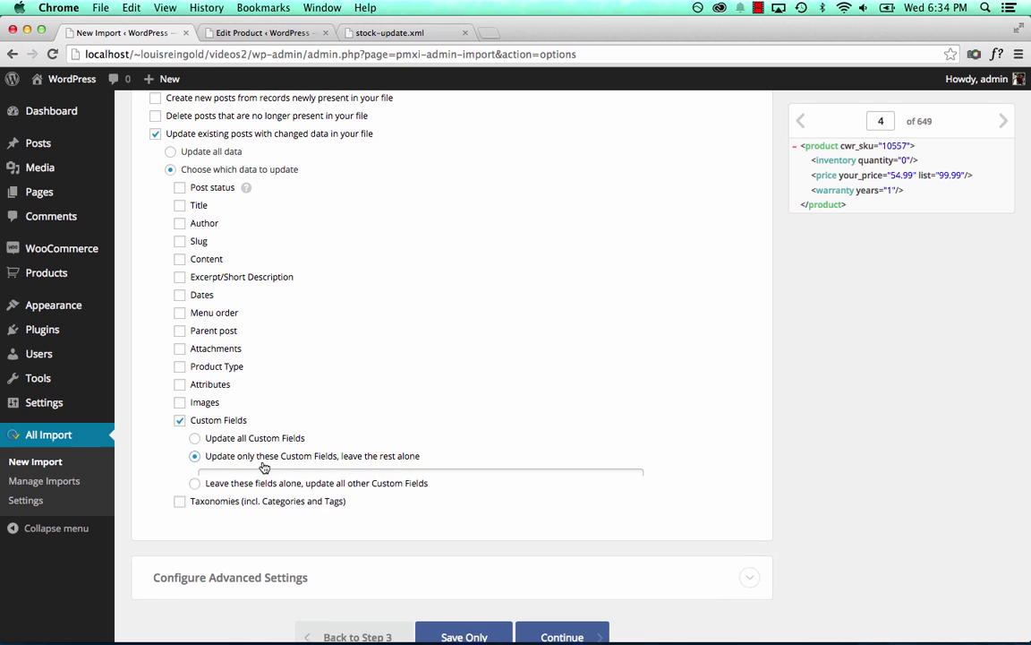
{"action": "left_click", "coordinate": [323, 488]}
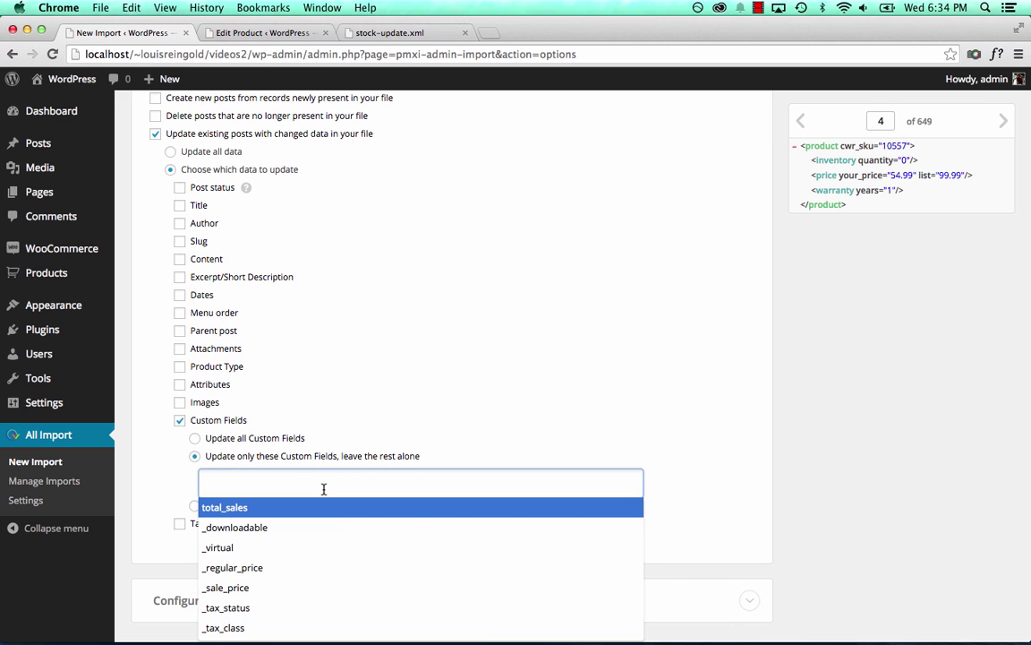
{"action": "type", "text": "_s"}
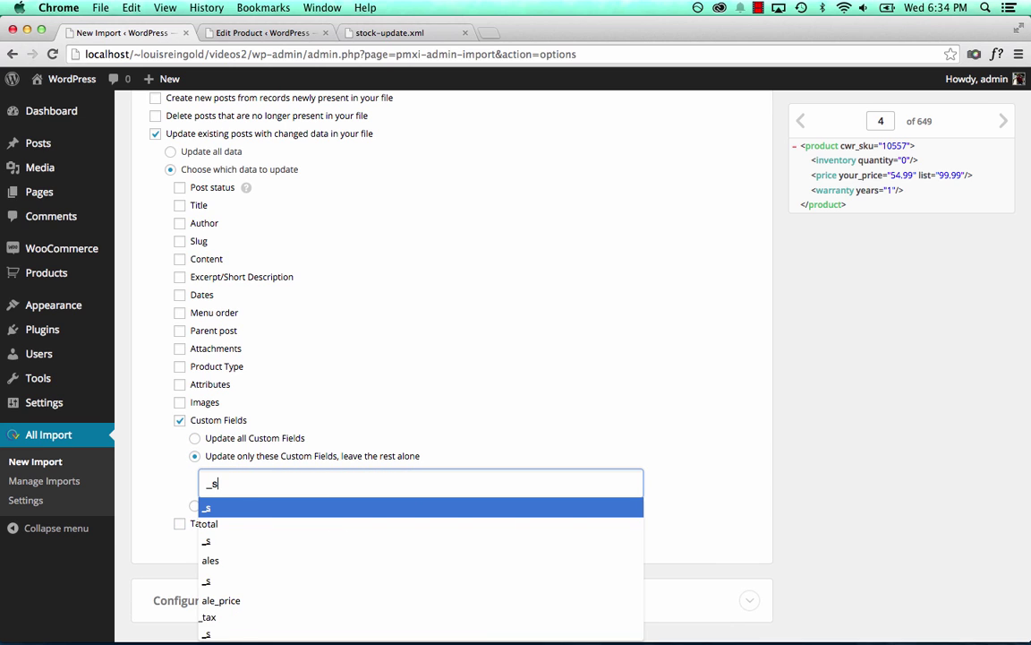
{"action": "type", "text": "tock"}
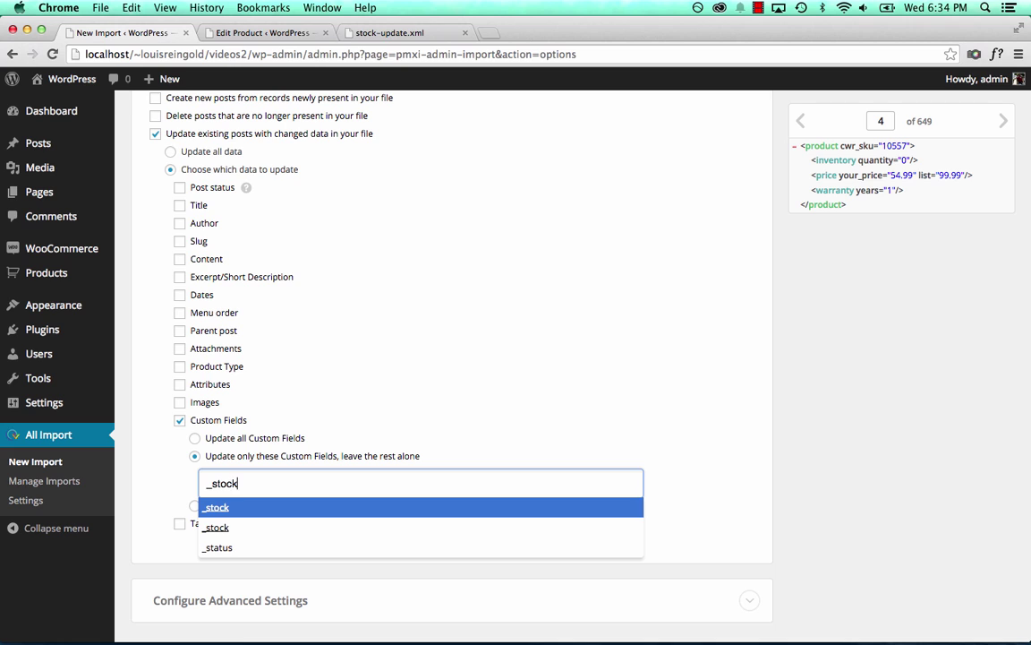
{"action": "left_click", "coordinate": [315, 508]}
- Add _stock_status and _manage_stock to the custom fields that the import may update
{"action": "type", "text": "_st"}
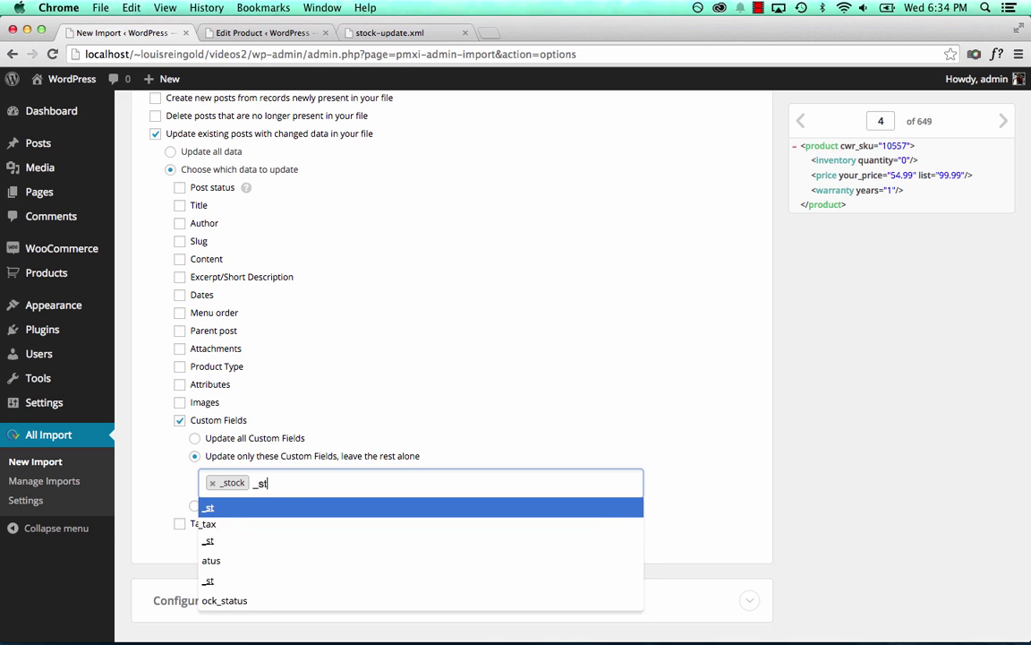
{"action": "type", "text": "ock_status"}
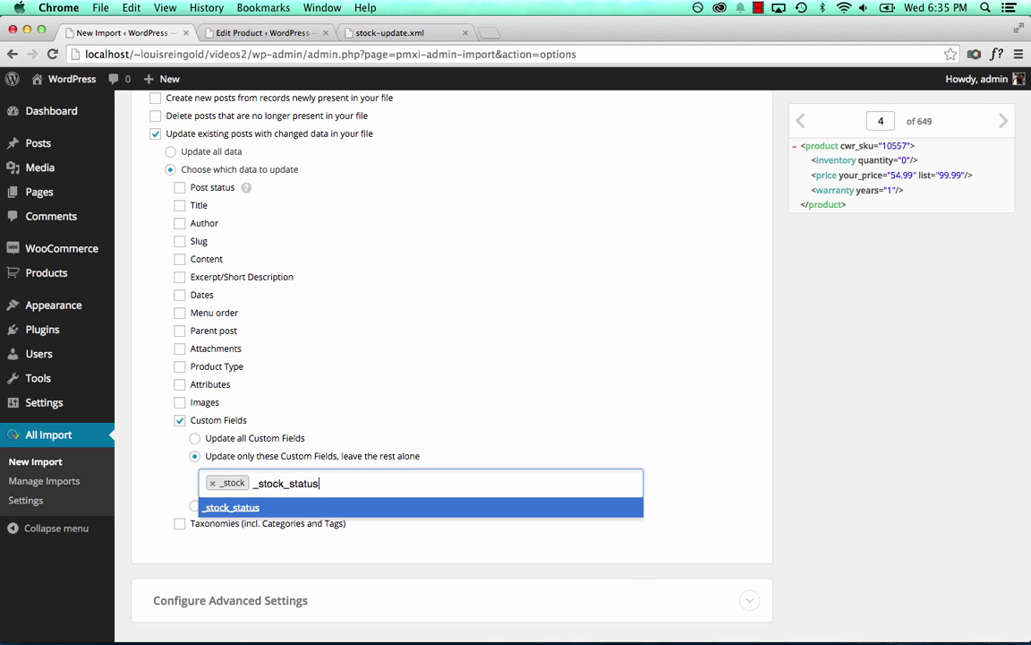
{"action": "key", "text": "Return"}
{"action": "type", "text": "_ma"}
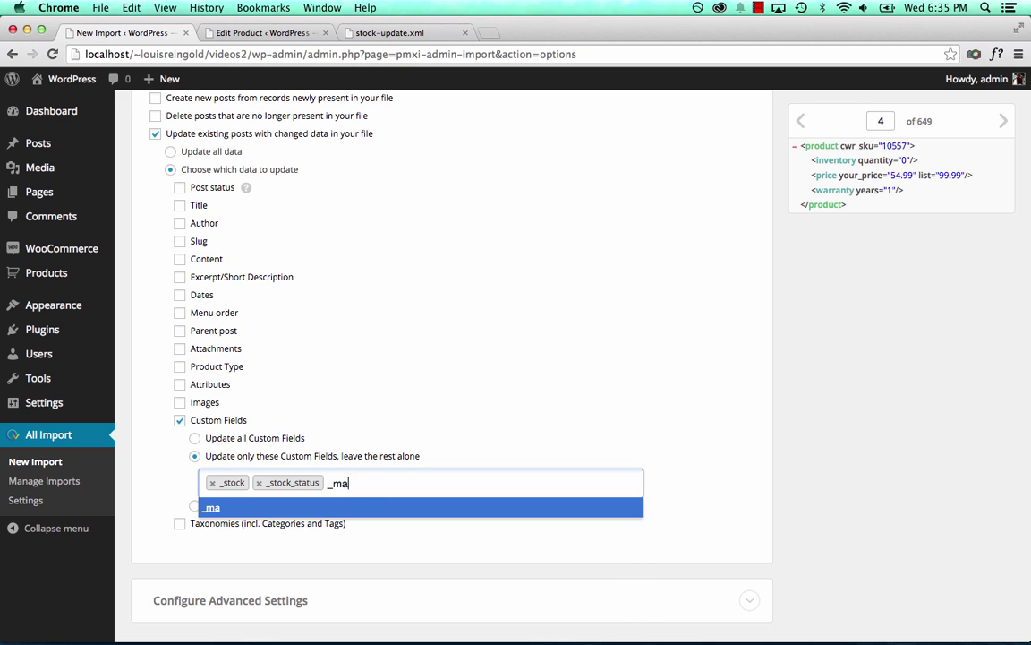
{"action": "type", "text": "nage_stock"}
{"action": "key", "text": "Return"}
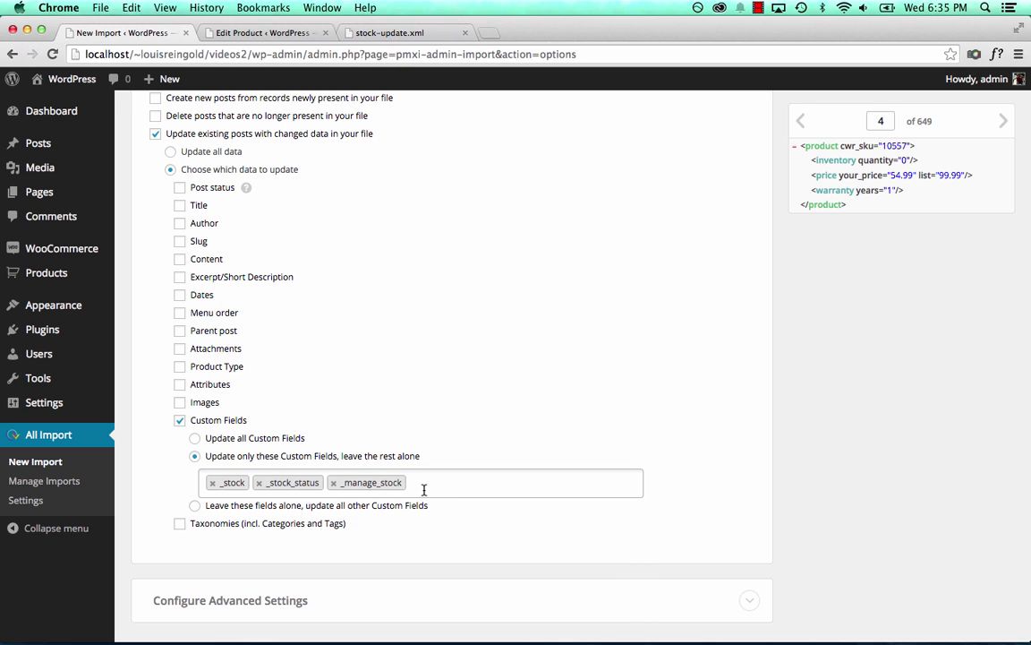
- Close the Edit Product tab, open the product list in a new tab and check the products' stock column before importing
{"action": "scroll", "coordinate": [530, 380], "scroll_direction": "down", "scroll_amount": 3}
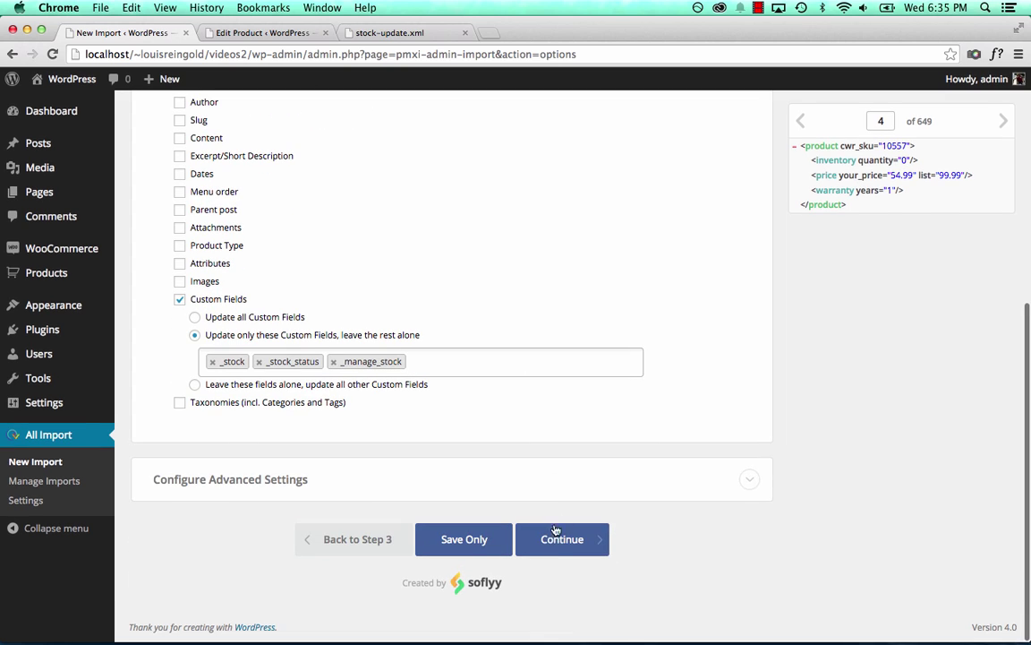
{"action": "left_click", "coordinate": [325, 33]}
{"action": "right_click", "coordinate": [70, 277]}
{"action": "left_click", "coordinate": [110, 282]}
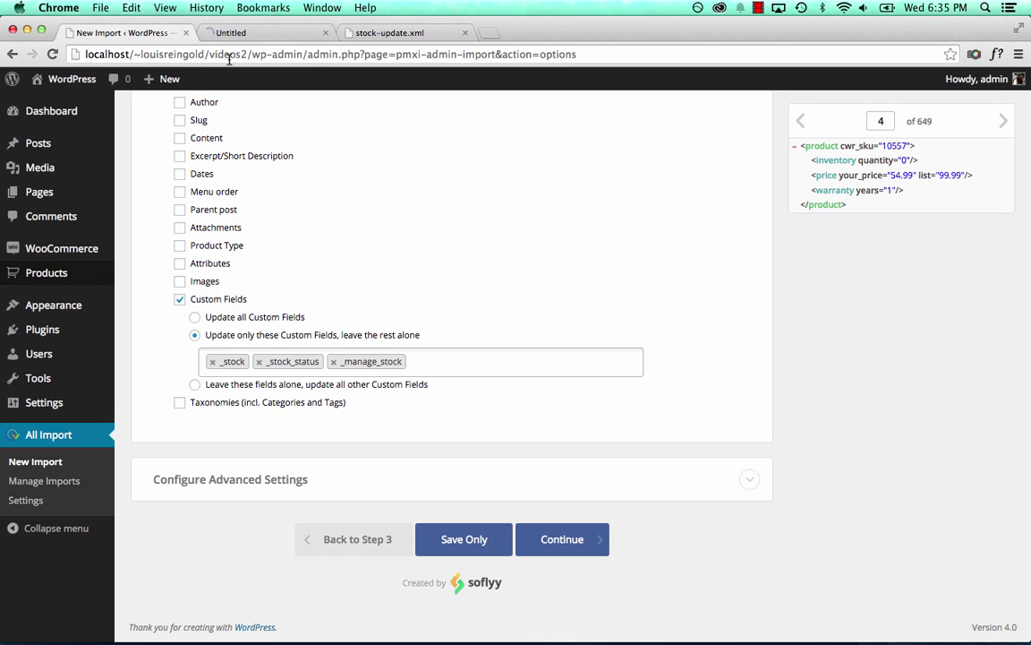
{"action": "left_click", "coordinate": [256, 36]}
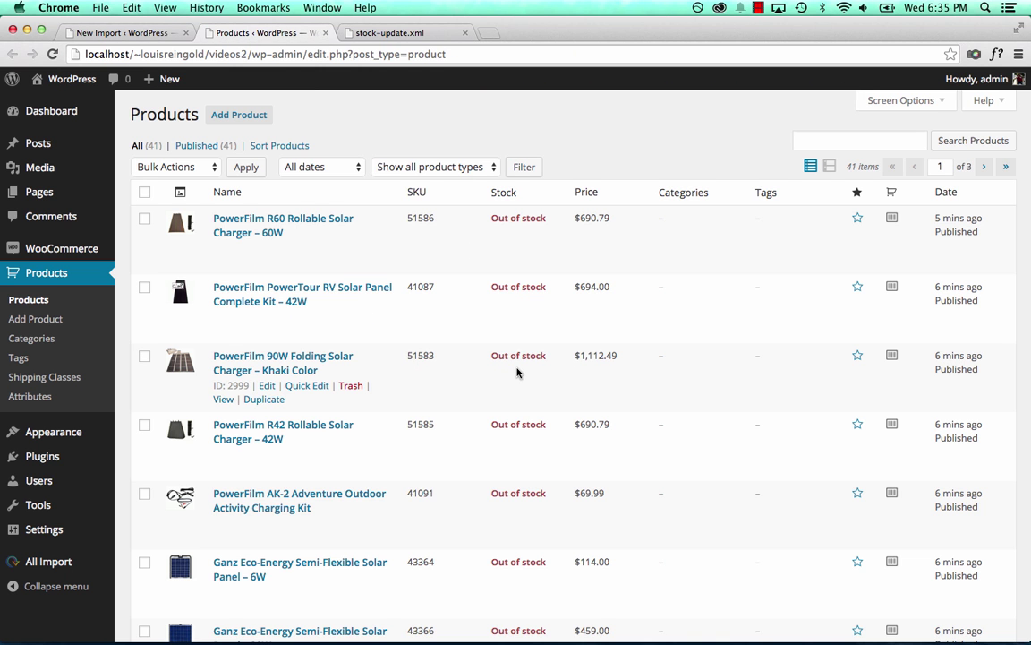
{"action": "scroll", "coordinate": [517, 368], "scroll_direction": "down", "scroll_amount": 5}
{"action": "scroll", "coordinate": [516, 368], "scroll_direction": "up", "scroll_amount": 5}
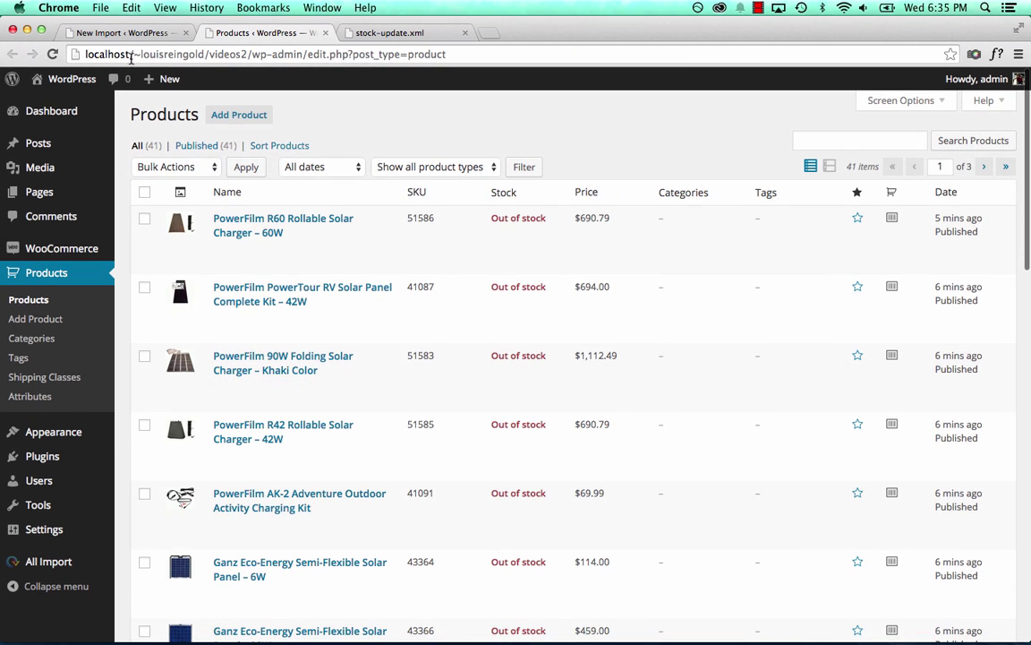
- Return to the import settings, continue to the import summary, and confirm and run the stock import
{"action": "left_click", "coordinate": [116, 36]}
{"action": "left_click", "coordinate": [591, 547]}
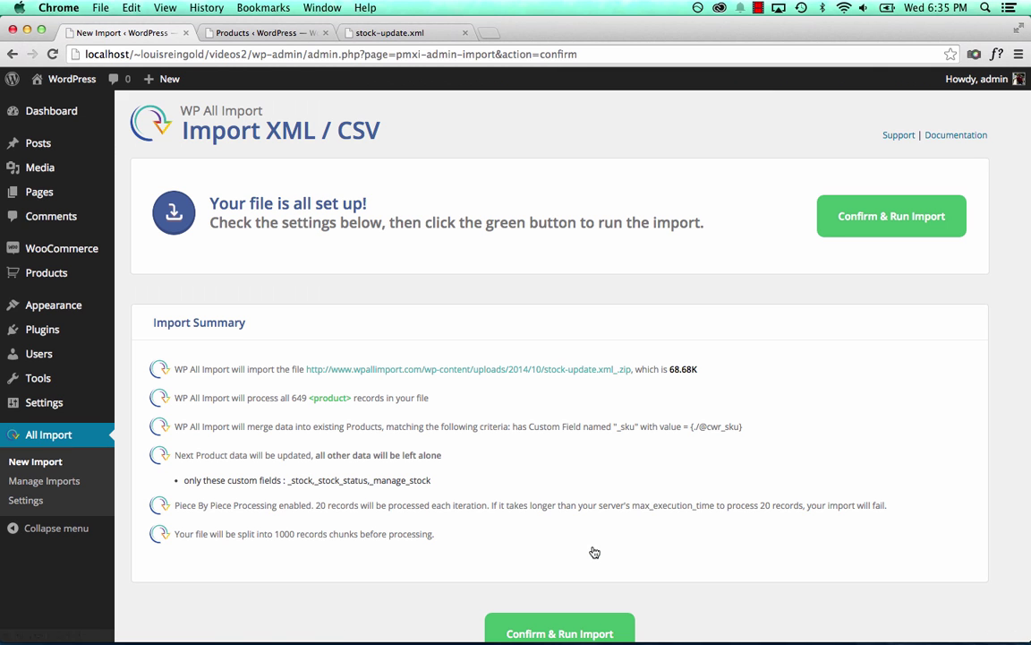
{"action": "left_click", "coordinate": [861, 216]}
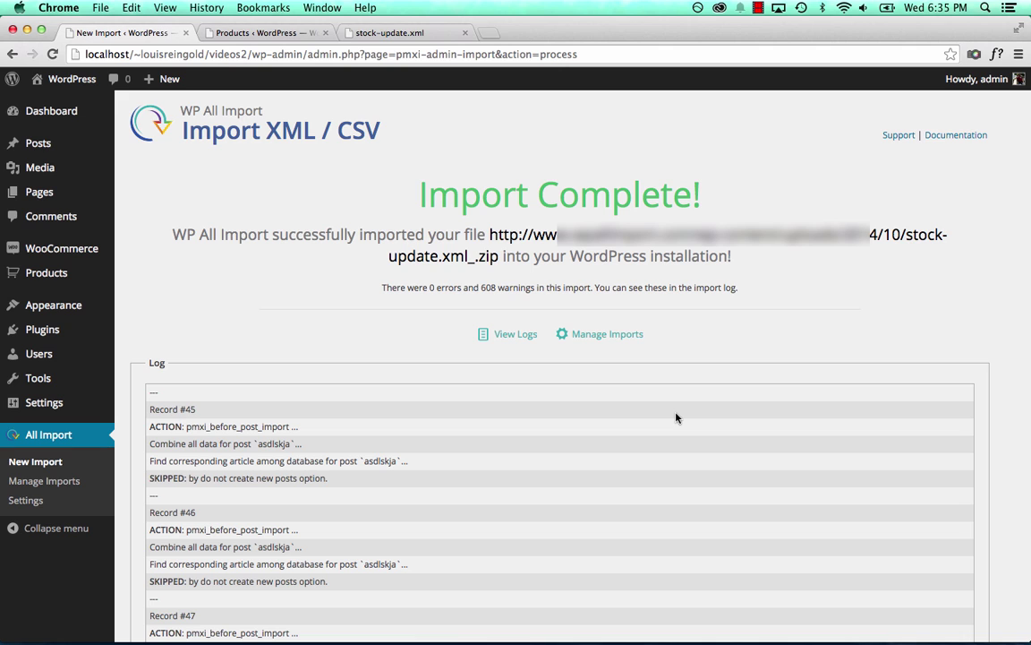
{"action": "double_click", "coordinate": [489, 288]}
{"action": "left_click", "coordinate": [486, 288]}
- Reload the product list and examine the stock status and quantities of the products after the import
{"action": "left_click", "coordinate": [269, 32]}
{"action": "left_click", "coordinate": [295, 51]}
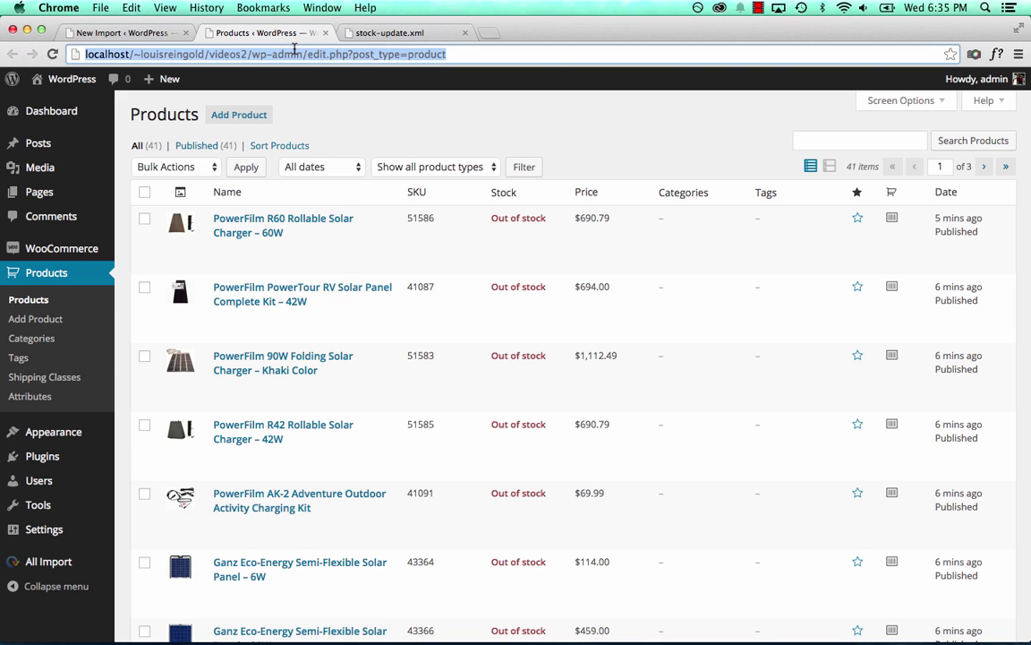
{"action": "key", "text": "Return"}
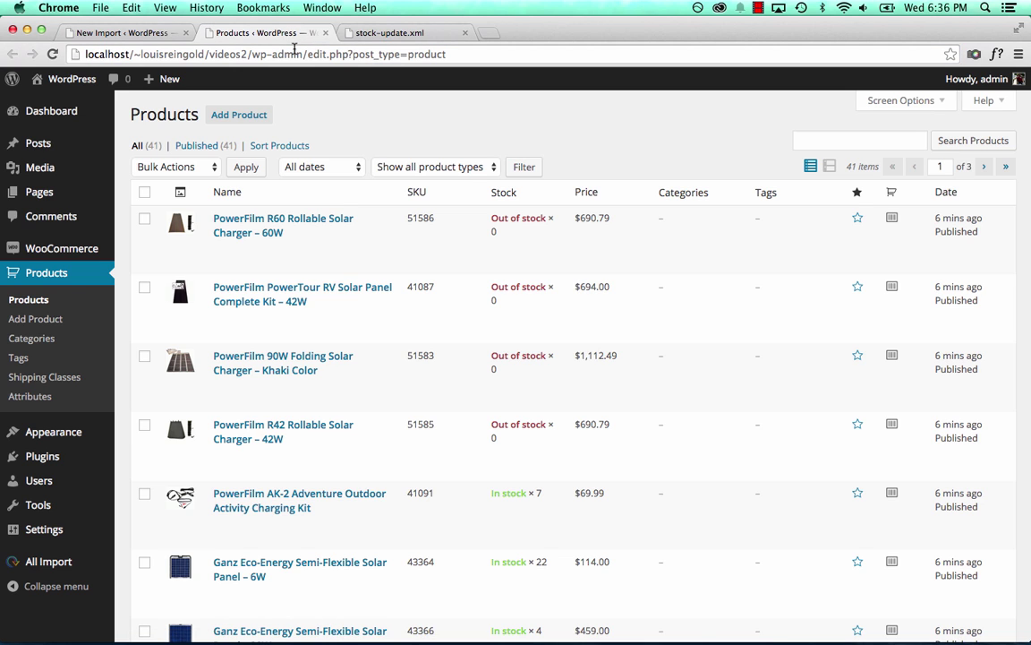
{"action": "scroll", "coordinate": [529, 228], "scroll_direction": "down", "scroll_amount": 2}
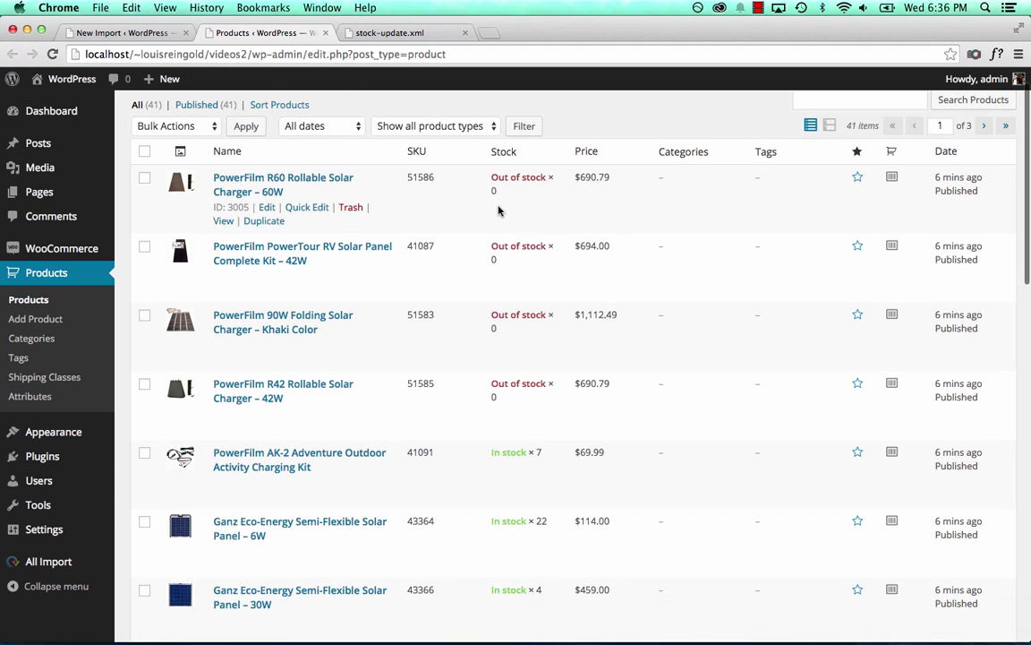
{"action": "scroll", "coordinate": [488, 377], "scroll_direction": "down", "scroll_amount": 4}
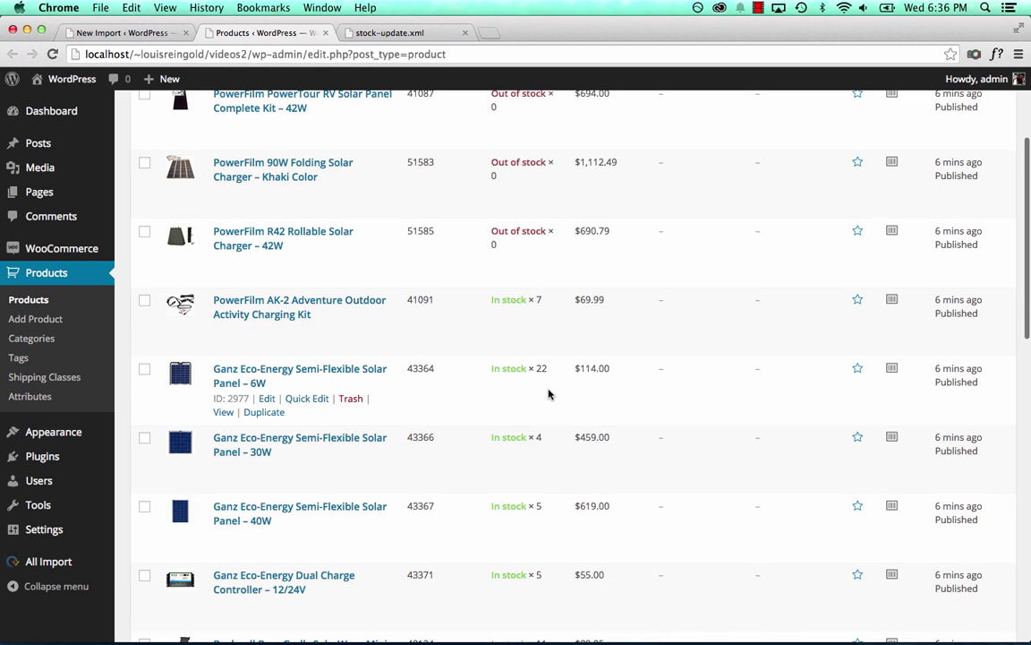
{"action": "scroll", "coordinate": [548, 392], "scroll_direction": "down", "scroll_amount": 1}
{"action": "scroll", "coordinate": [545, 458], "scroll_direction": "down", "scroll_amount": 8}
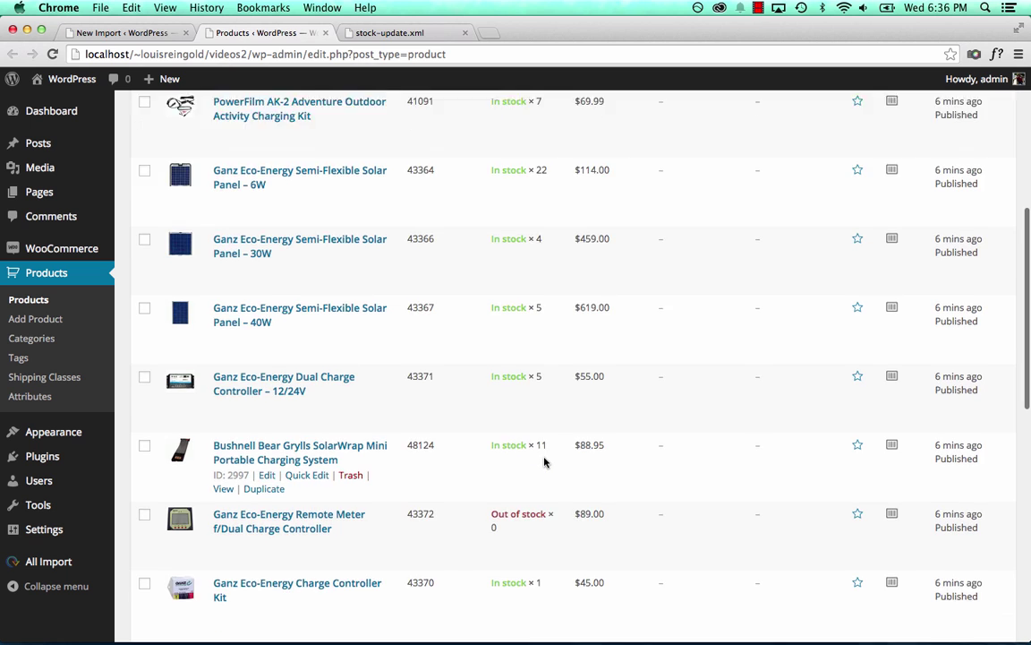
{"action": "scroll", "coordinate": [544, 462], "scroll_direction": "down", "scroll_amount": 10}
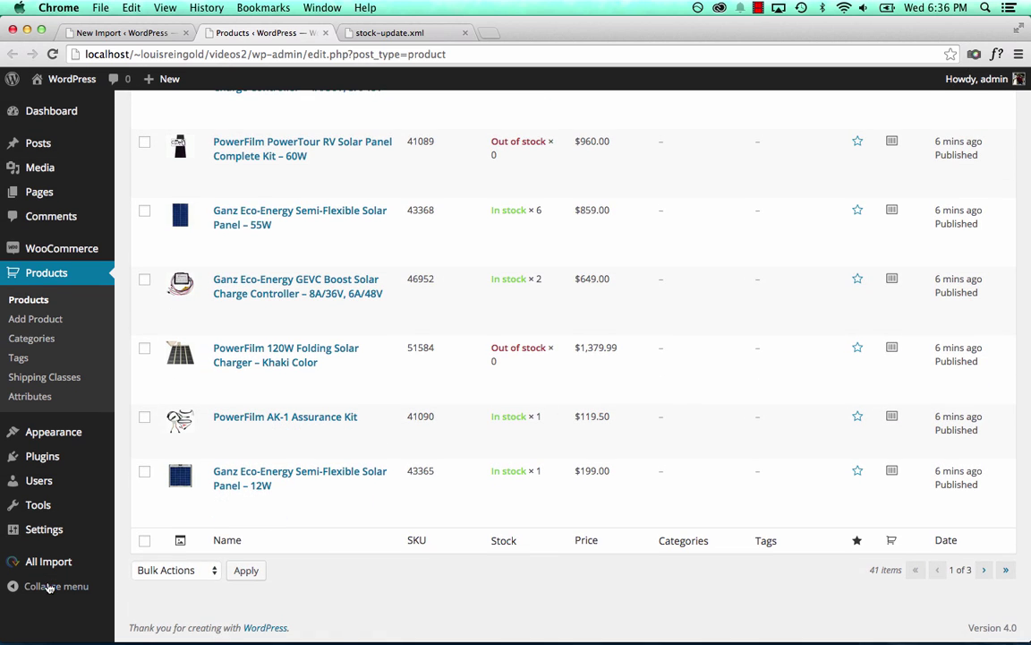
- Open the Manage Imports page and locate the stock-update.xml_.zip import
{"action": "mouse_move", "coordinate": [50, 576]}
{"action": "left_click", "coordinate": [144, 552]}
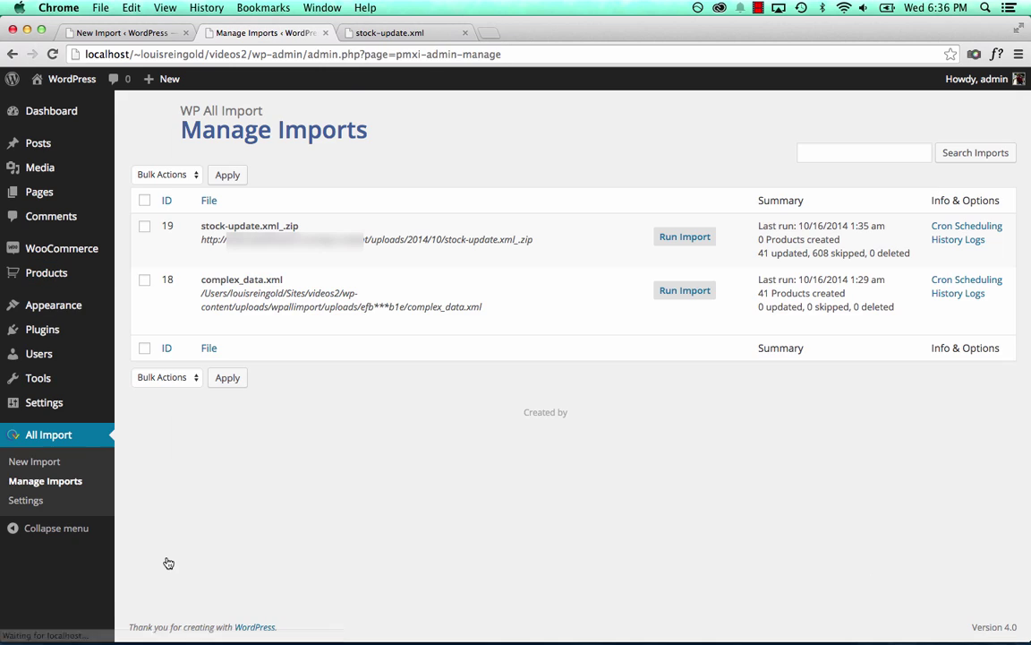
{"action": "mouse_move", "coordinate": [426, 257]}
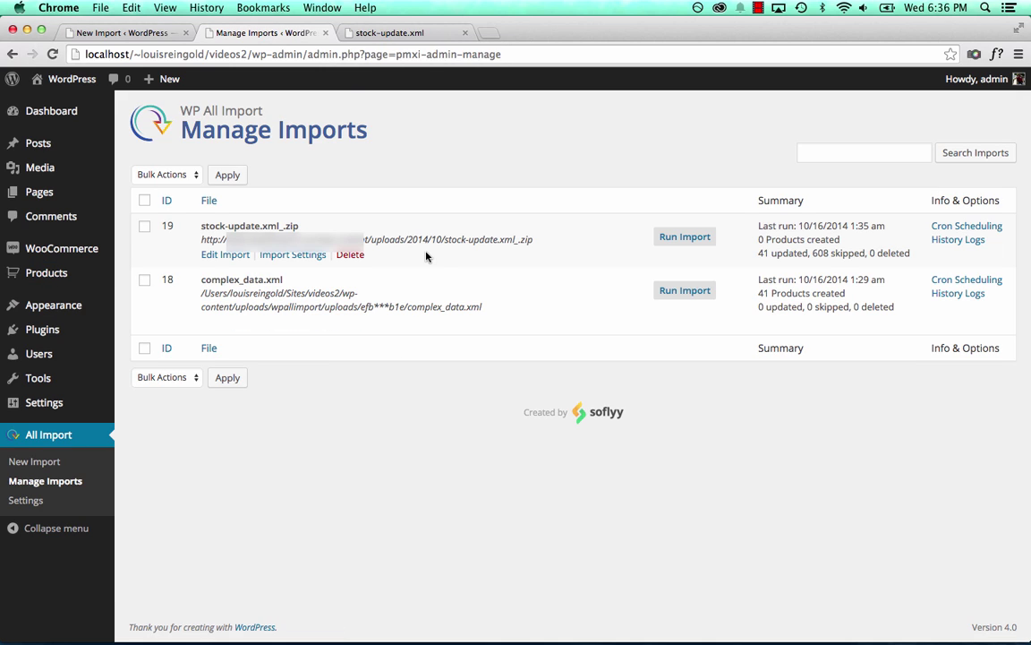